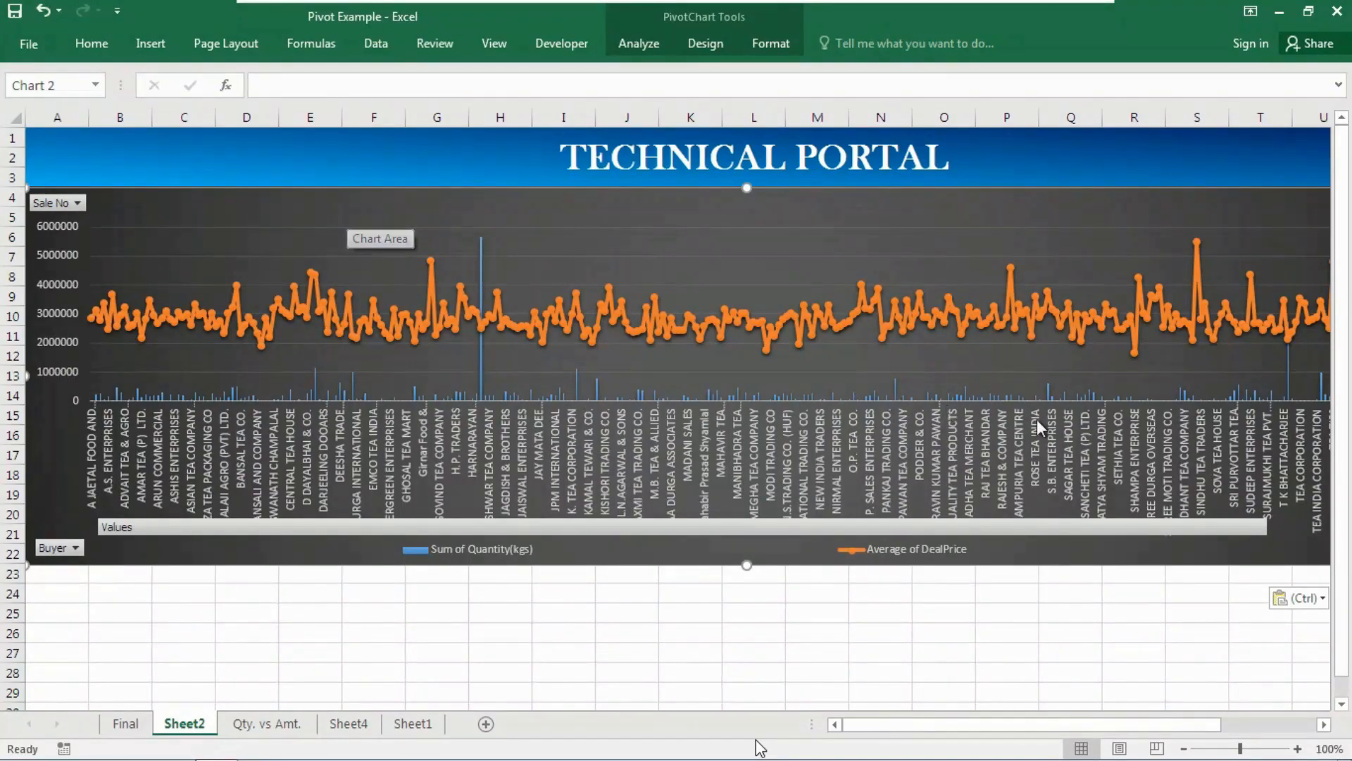
Paste the Sale No, Grade and Broker Name slicers and the smaller combo chart in a row beneath the main chart.
key(ctrl+v)
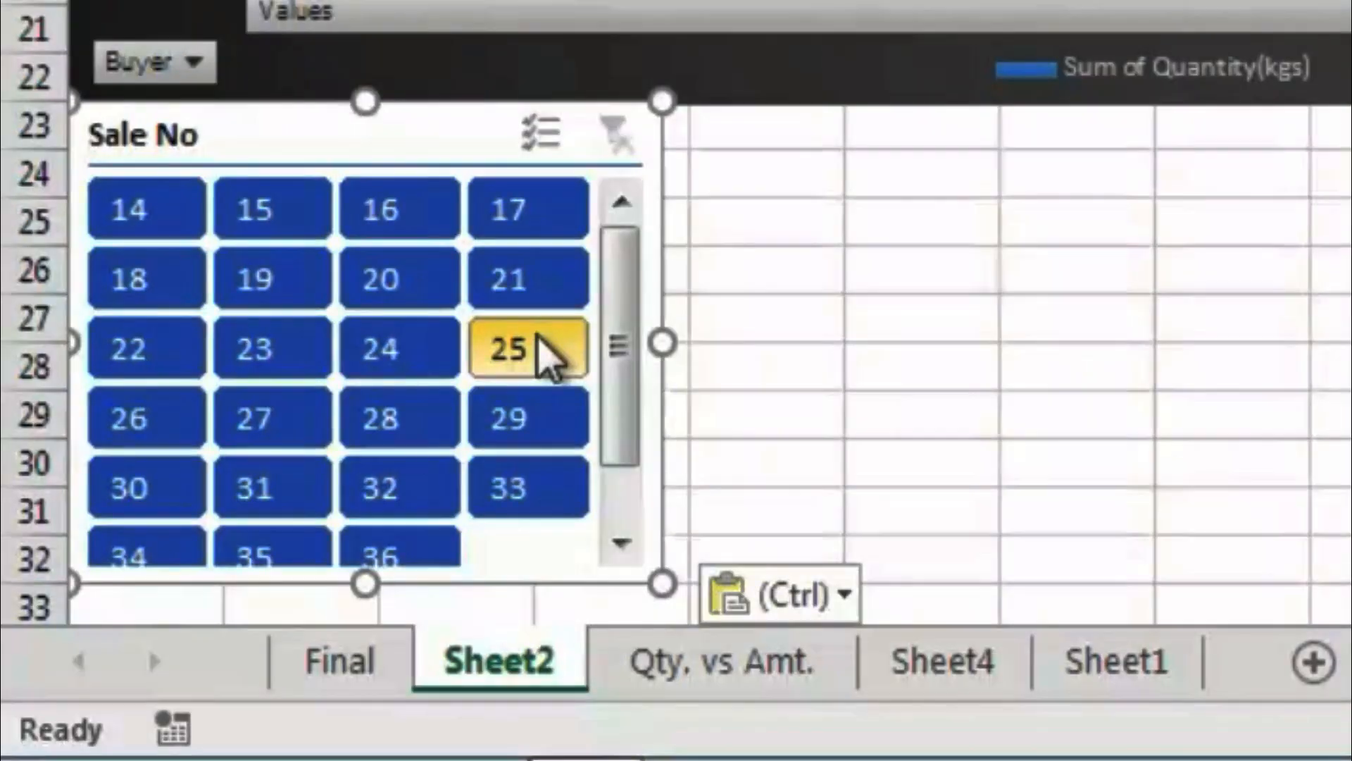
click(911, 317)
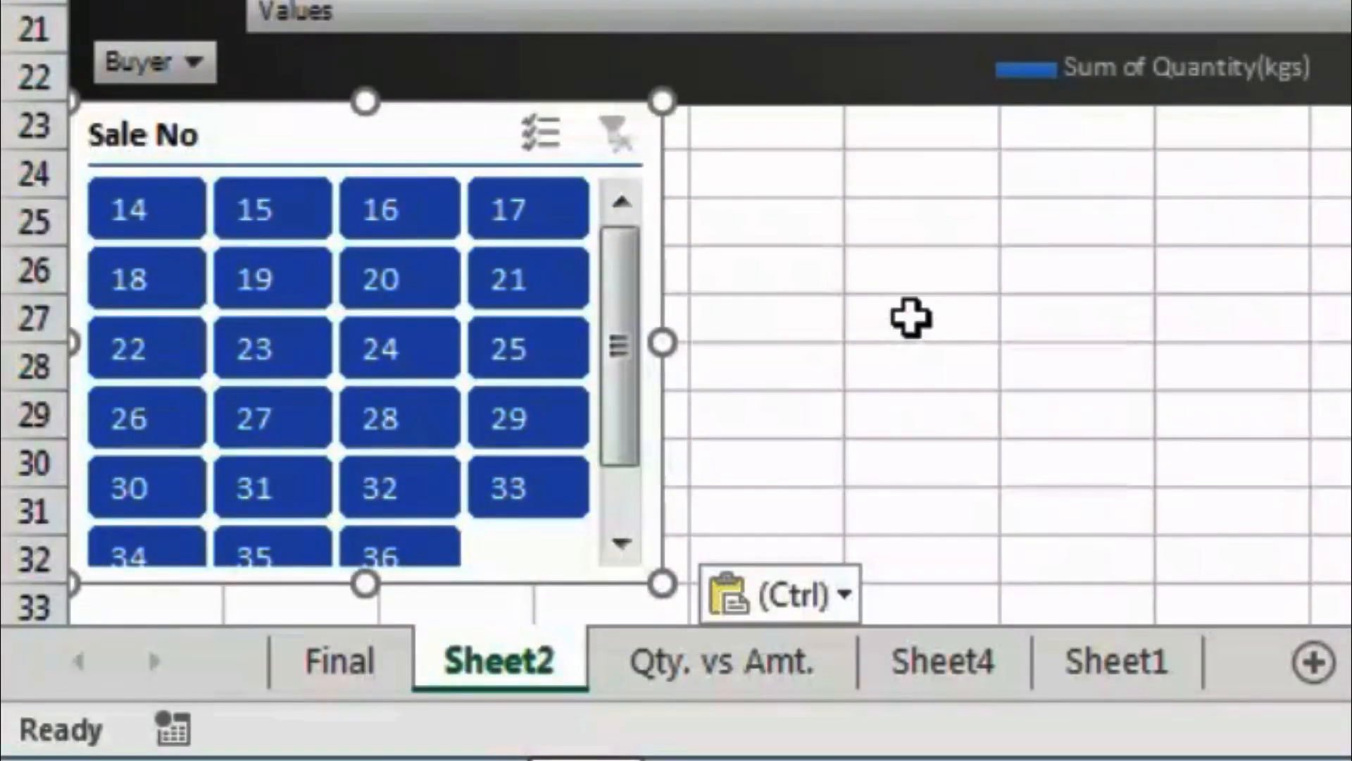
click(811, 134)
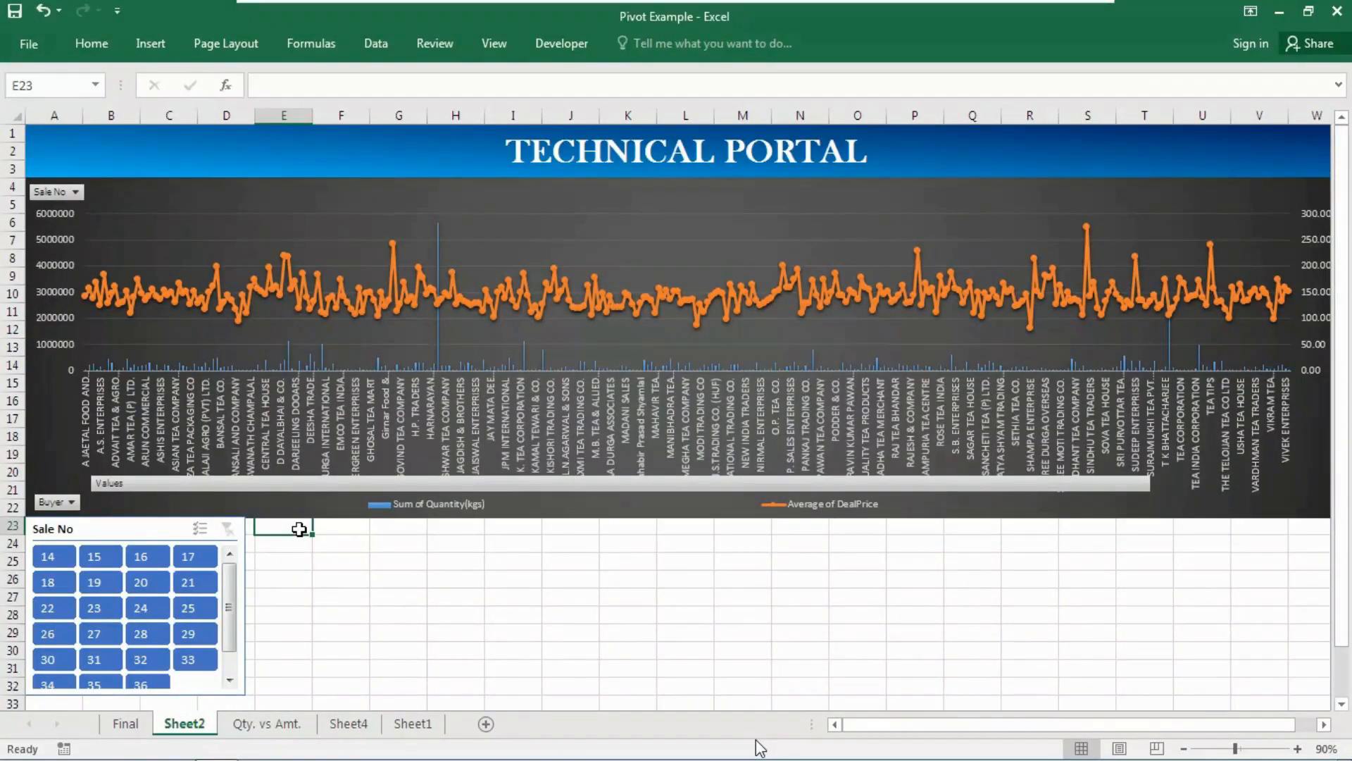
key(ctrl+v)
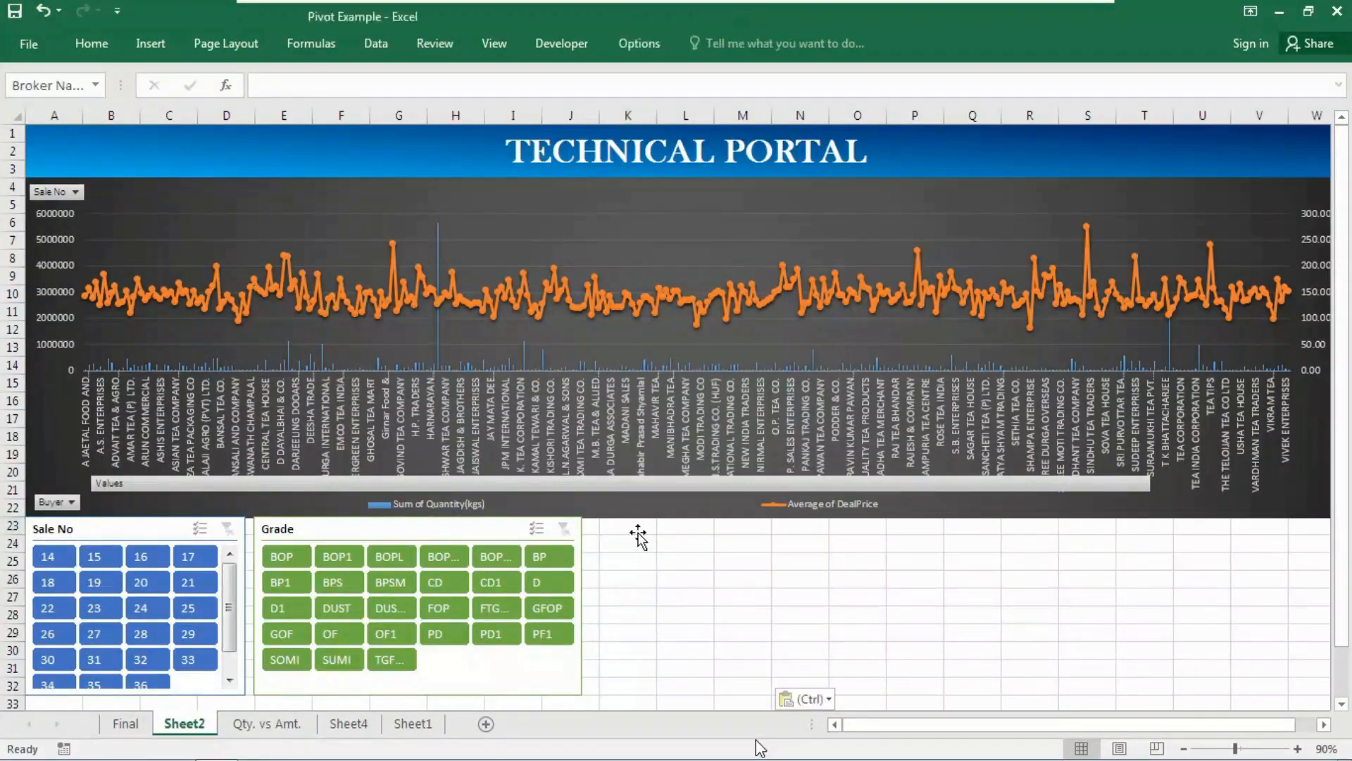
key(ctrl+v)
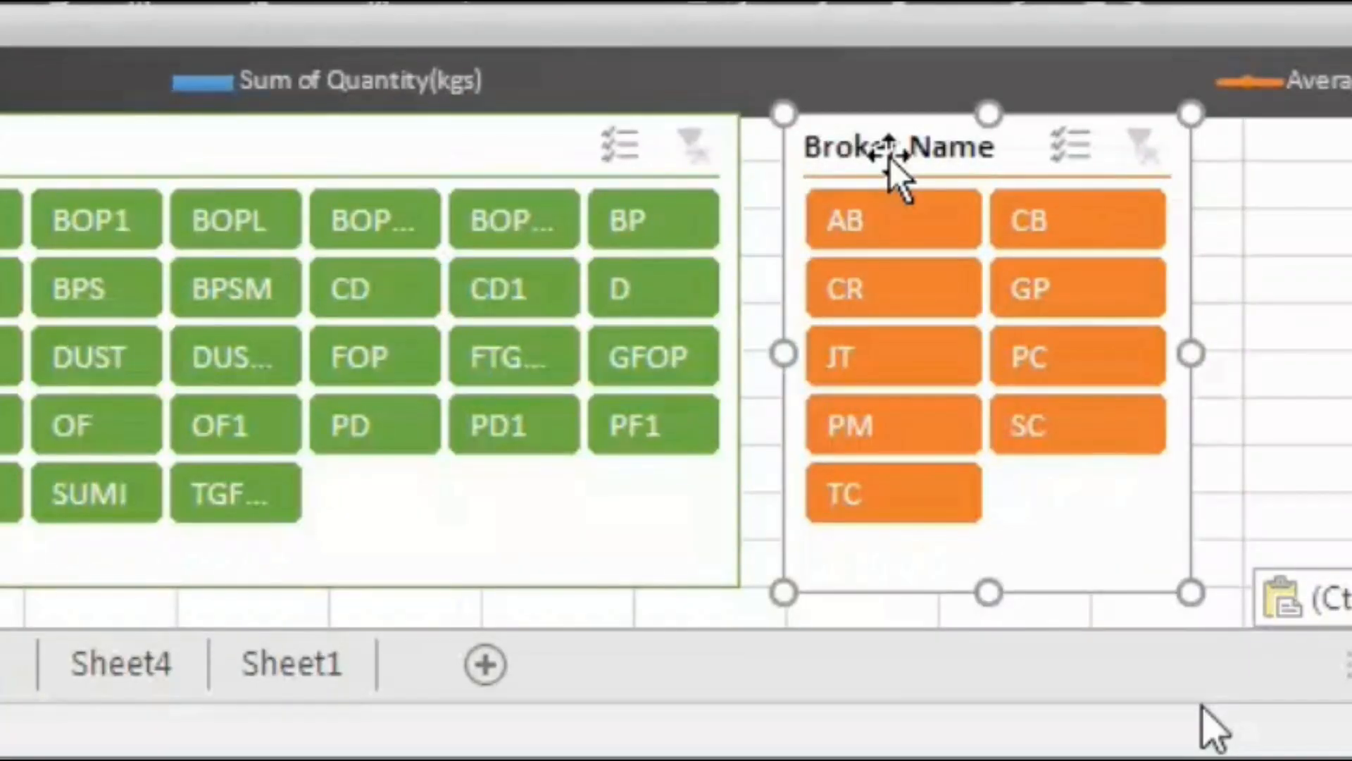
key(ctrl+v)
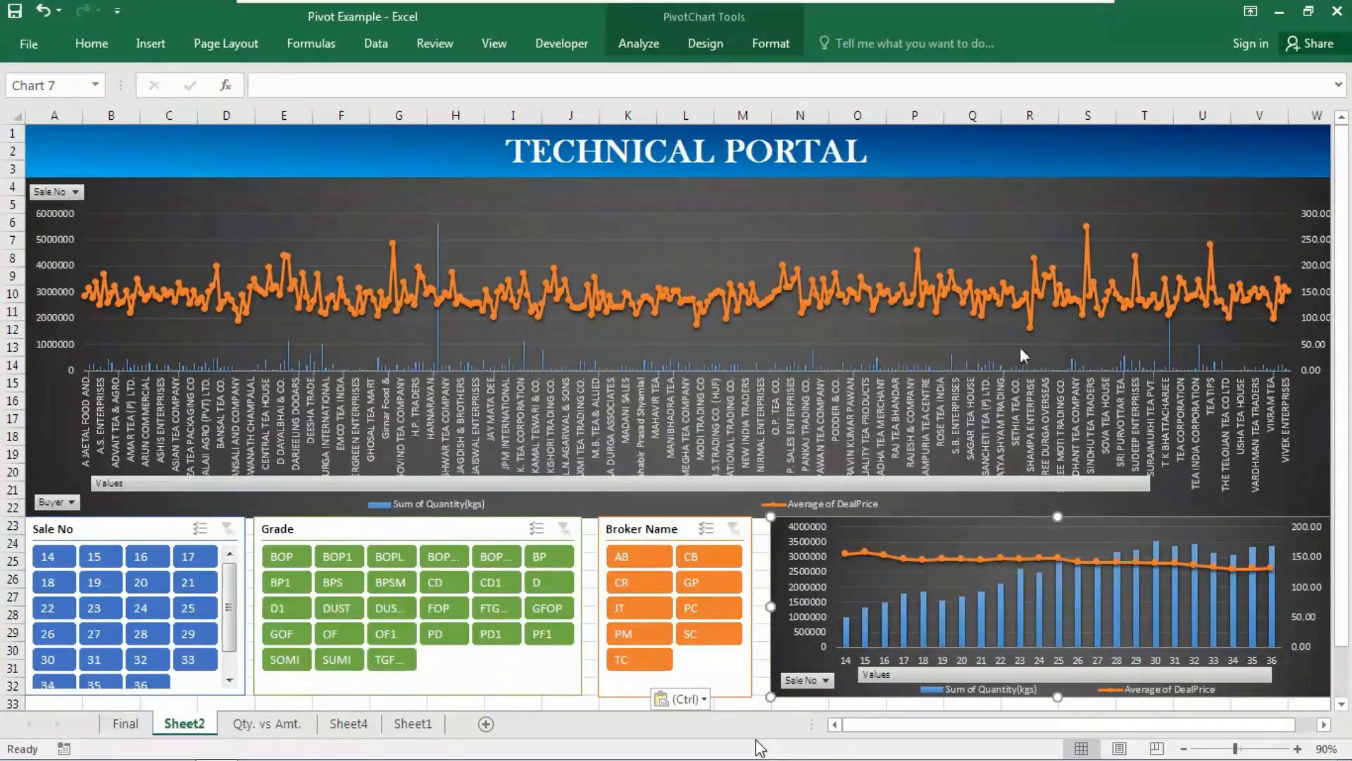
Filter the main chart with the Sale No slicer by sales 14, 18, 23, 27 and 25 one after another.
click(70, 557)
click(65, 592)
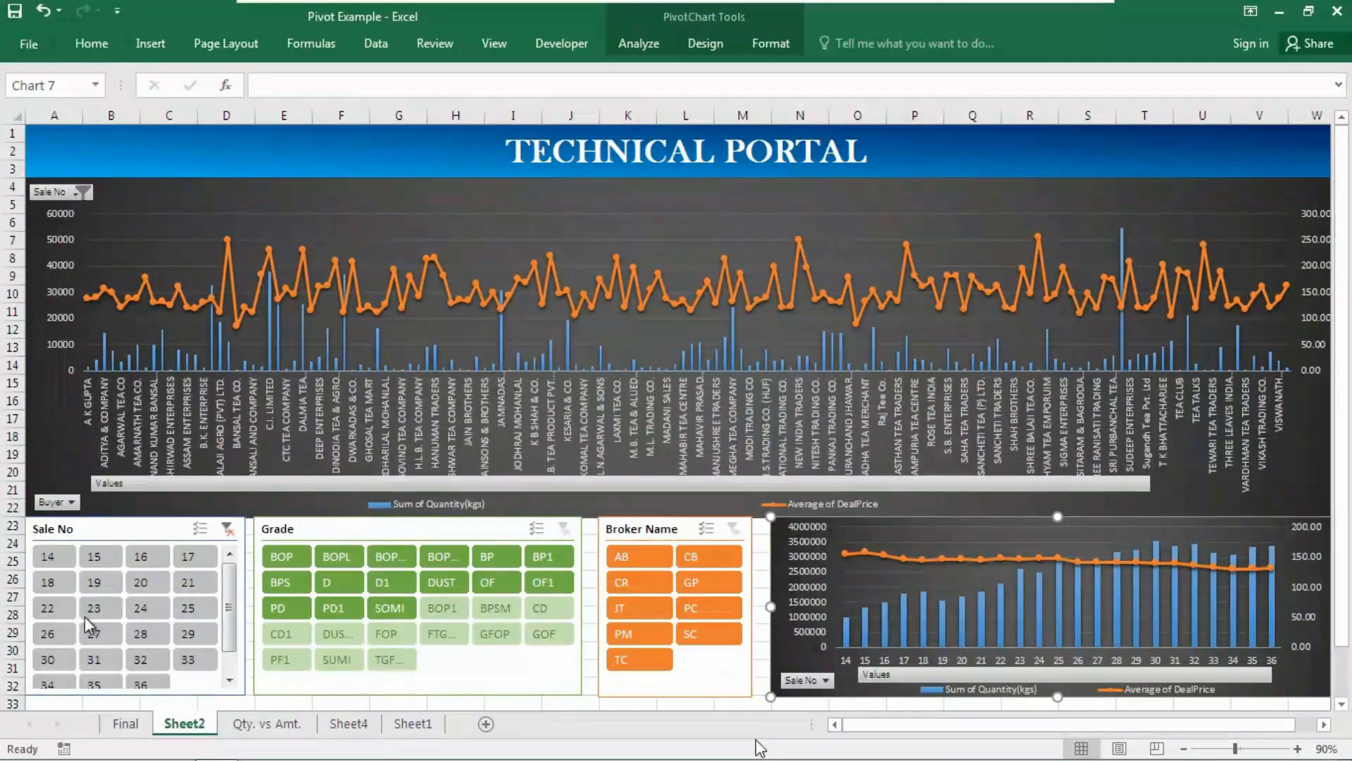
click(90, 610)
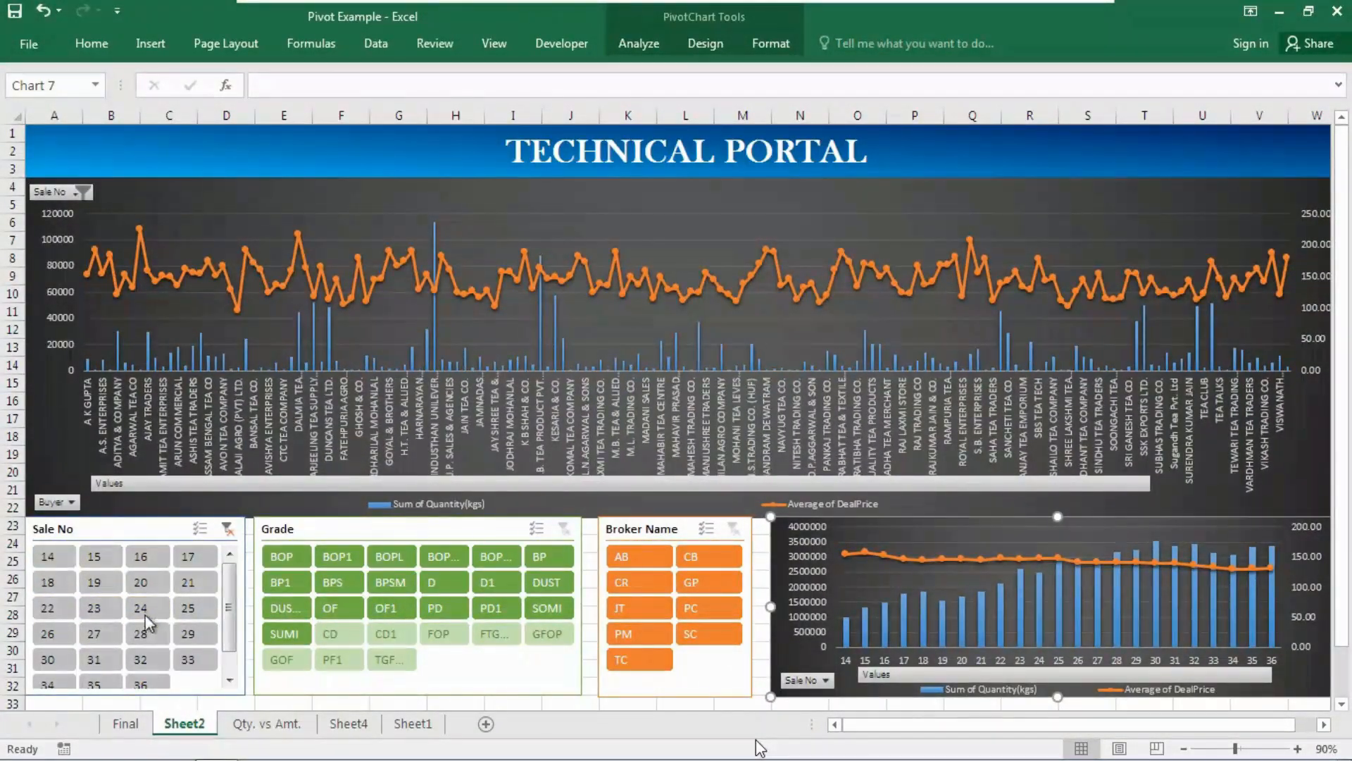
click(111, 643)
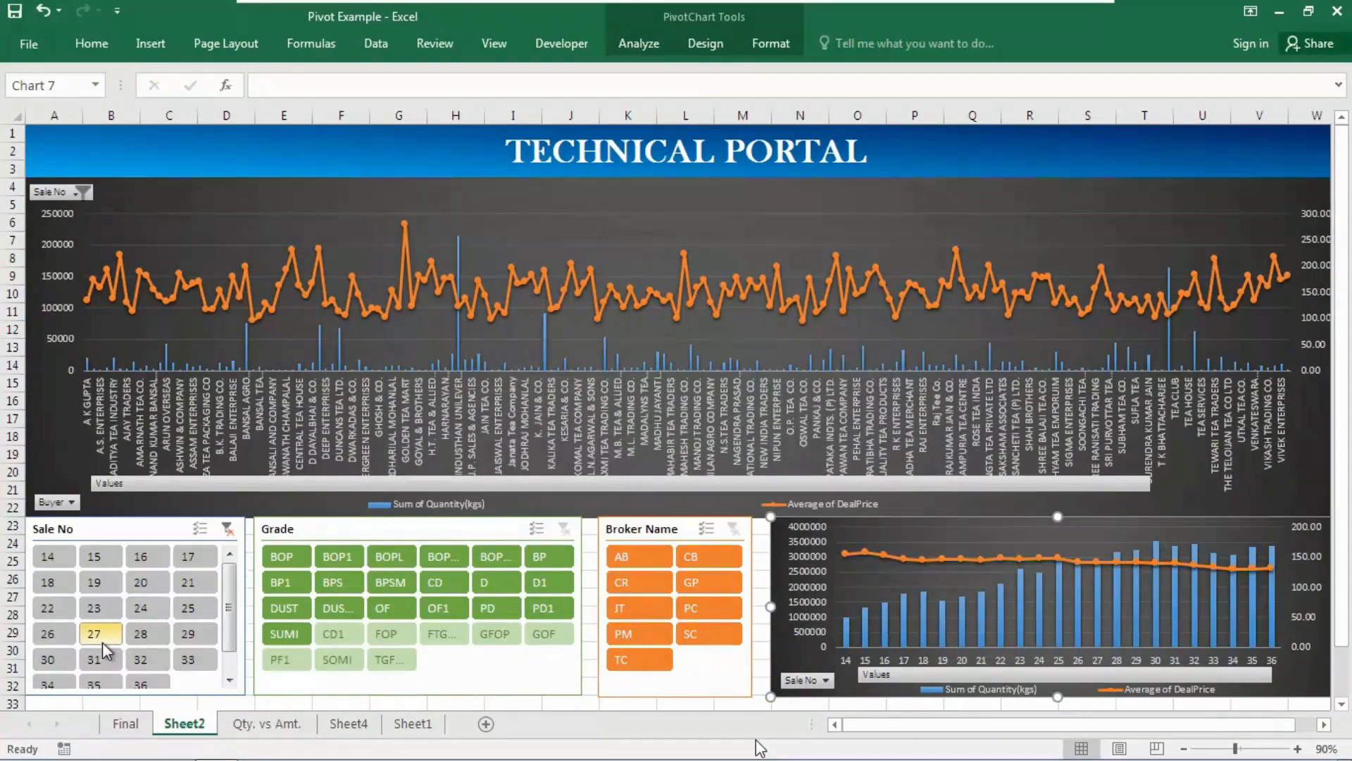
click(188, 607)
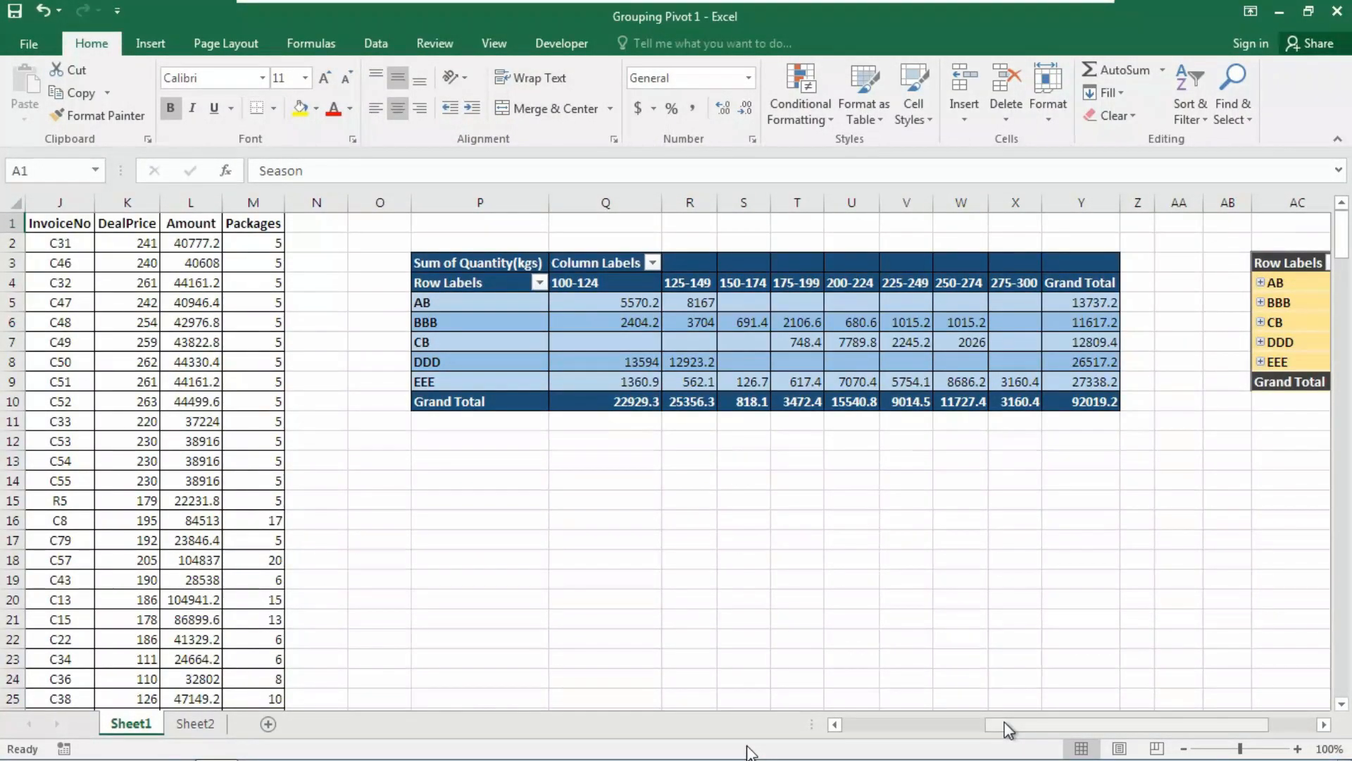
In the Grouping Pivot 1 workbook, examine the pivot tables on Sheet1 and expand the AB, BBB and CB groups of the yellow one.
drag(1004, 724, 1046, 725)
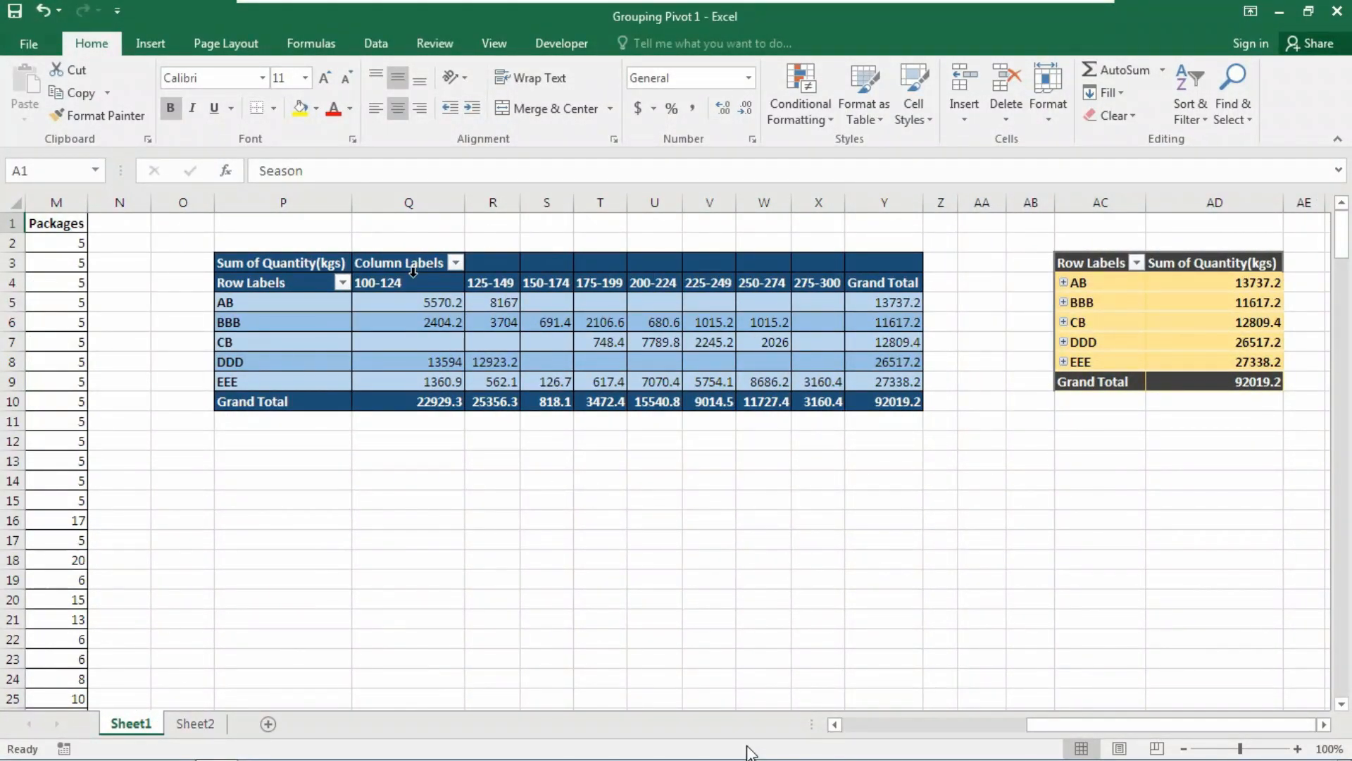
click(389, 284)
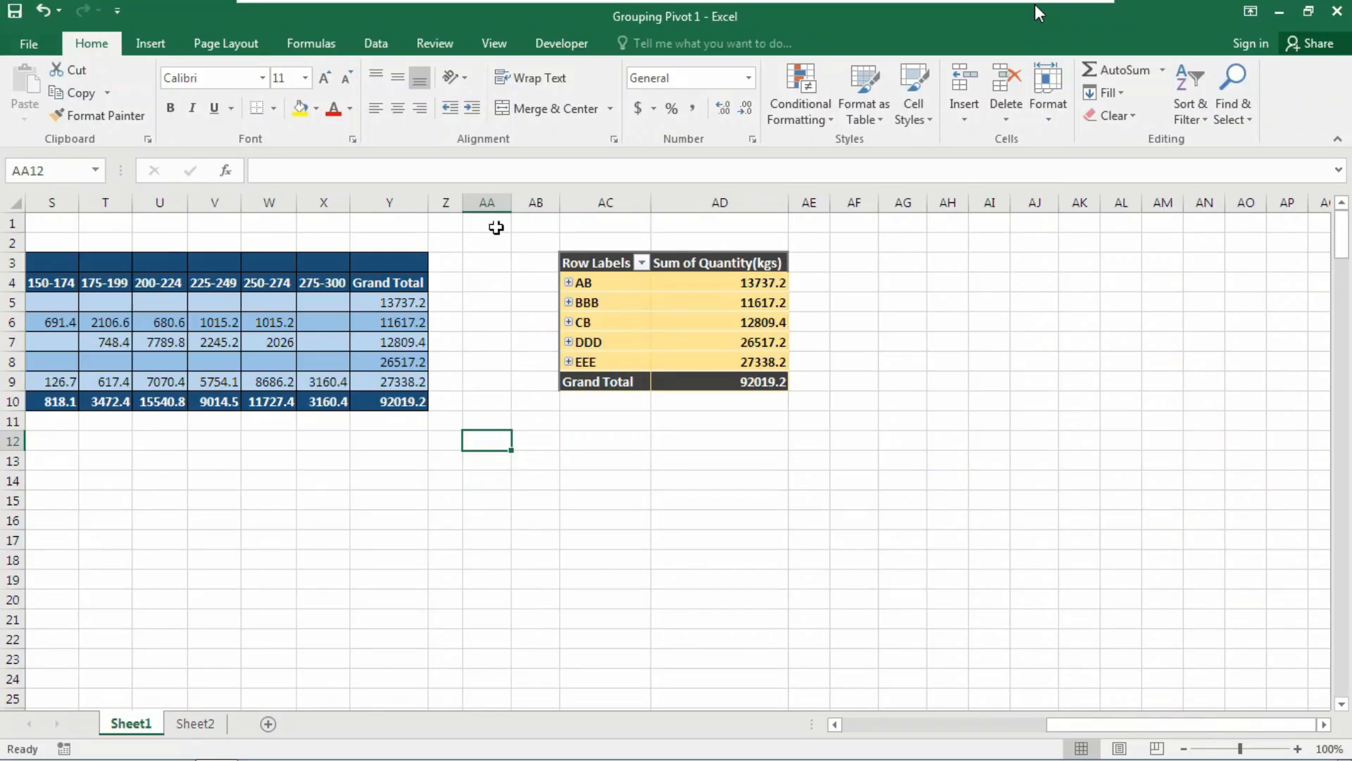
click(677, 302)
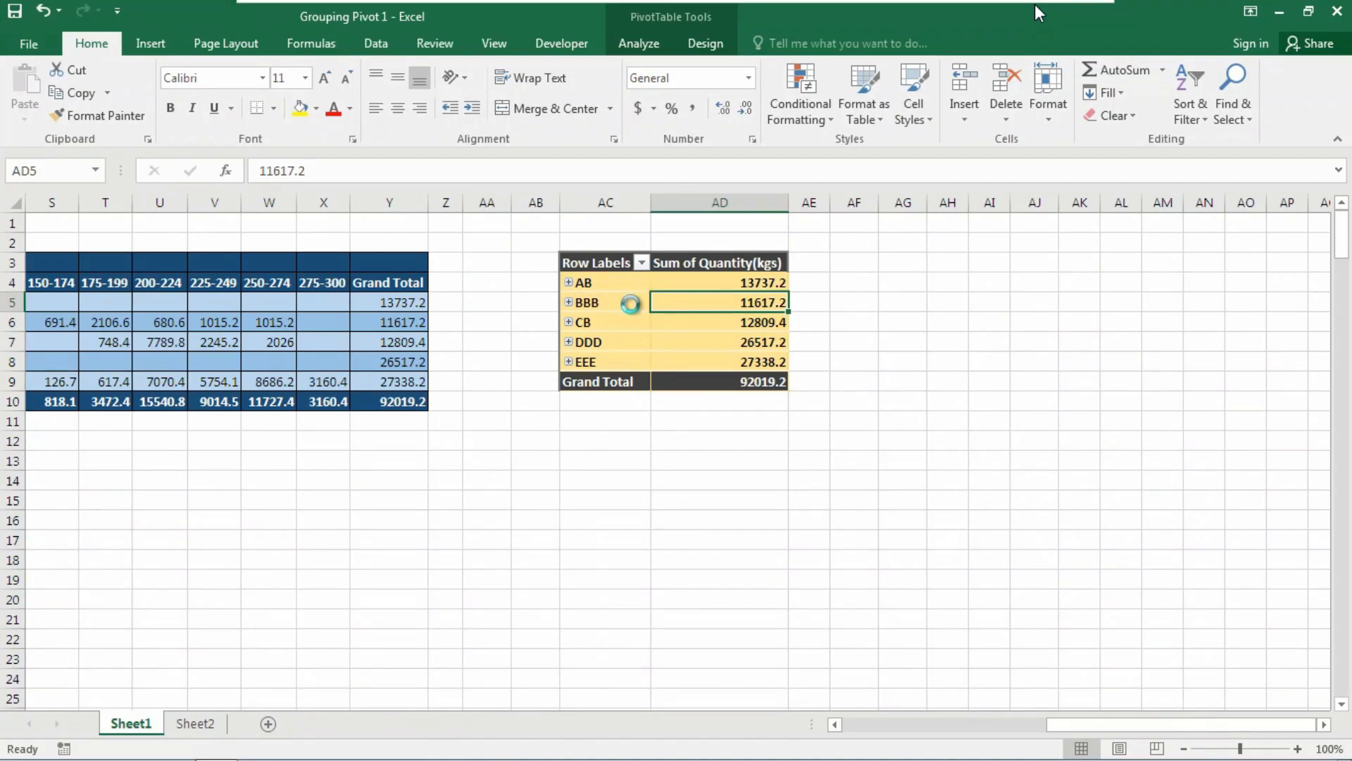
scroll(634, 296, up, 3)
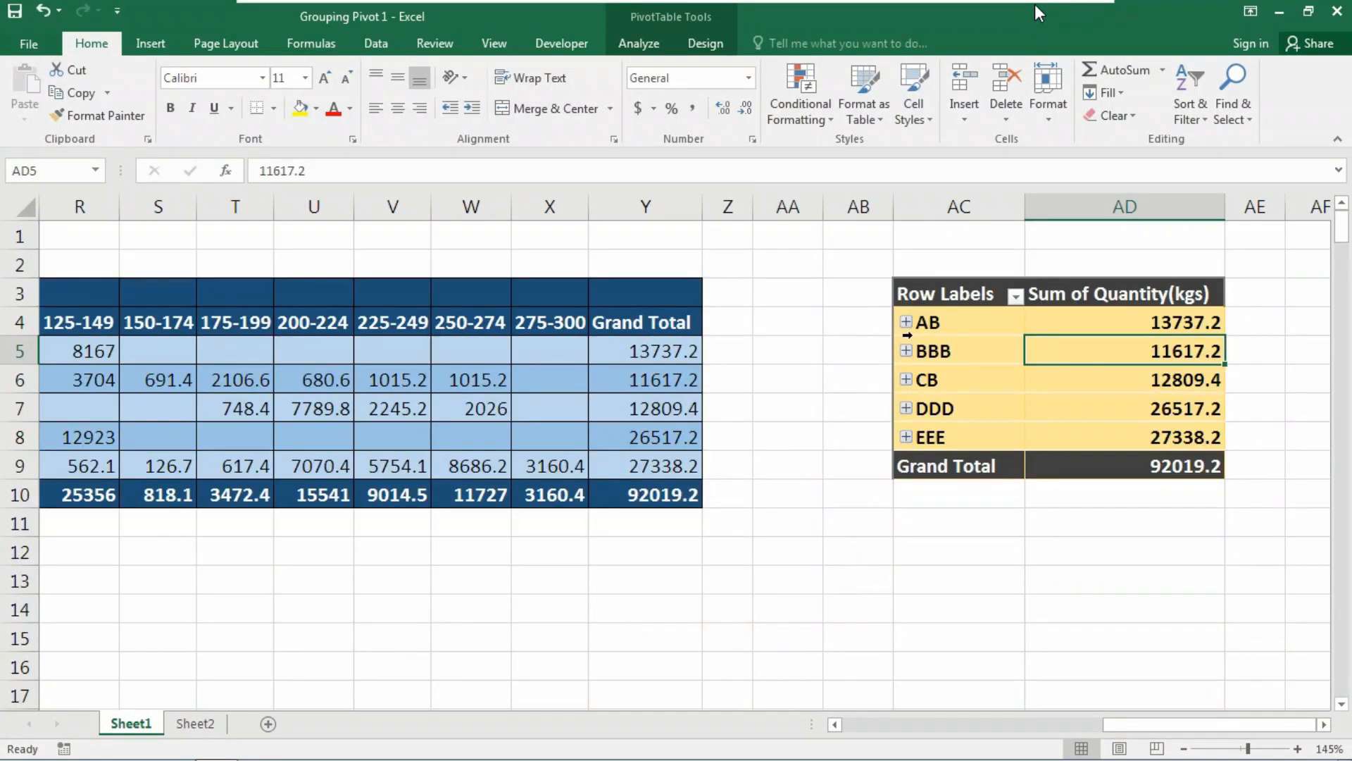
click(907, 323)
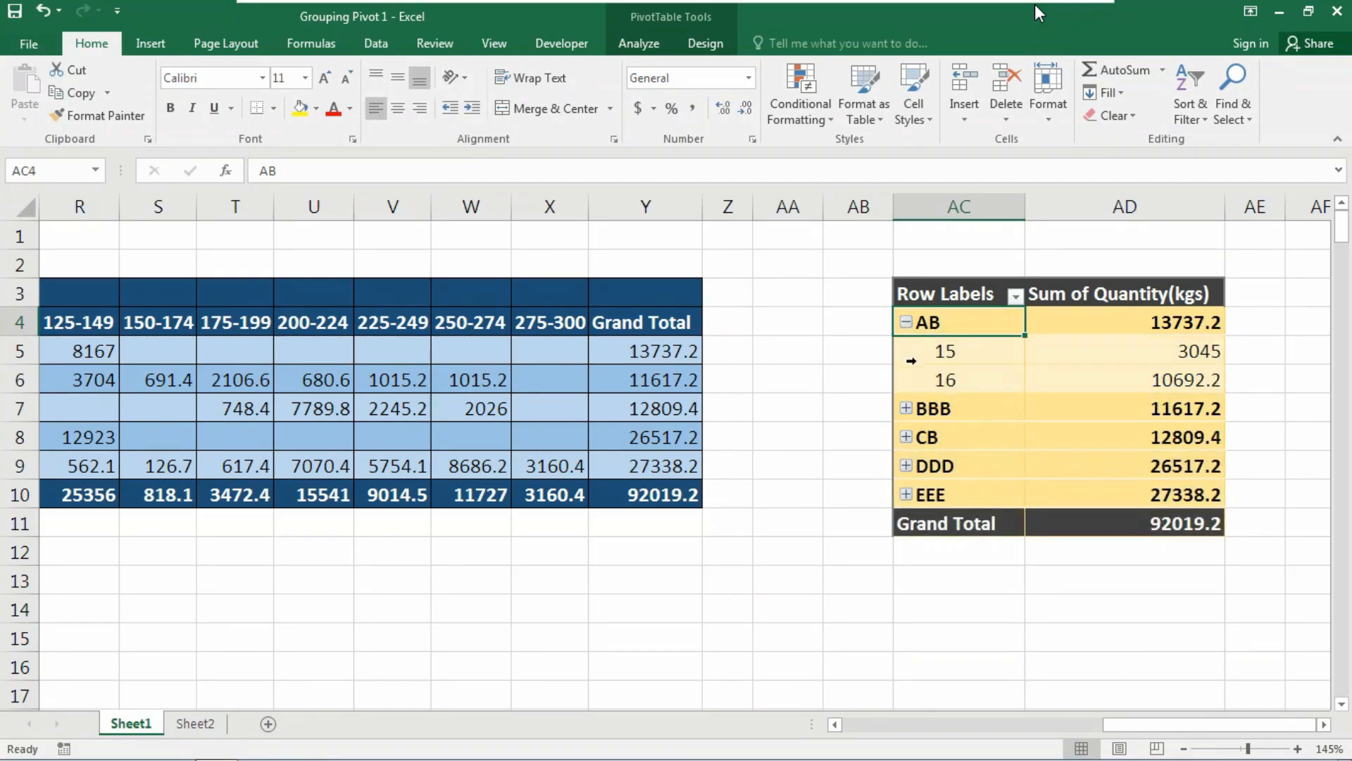
click(908, 410)
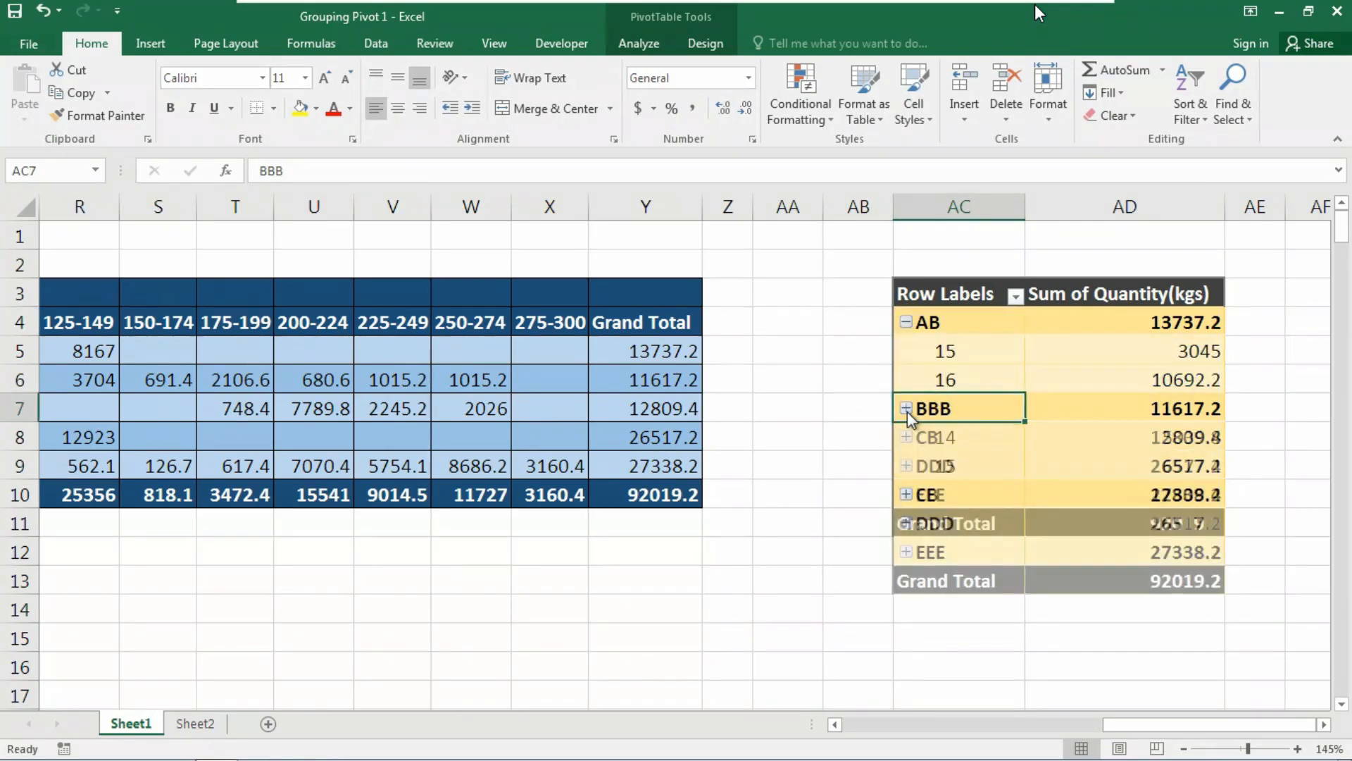
click(907, 495)
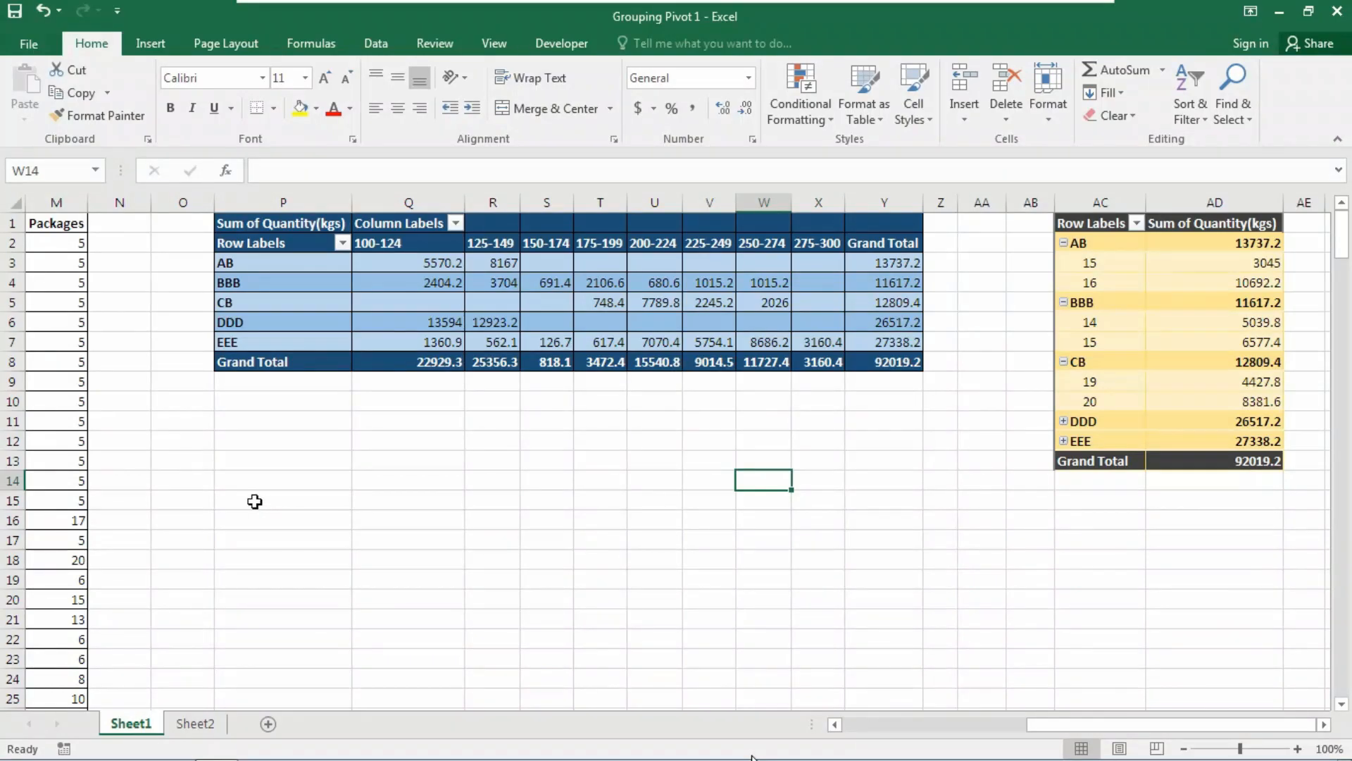
Collapse the CB, BBB and AB groups in the yellow pivot table.
click(268, 502)
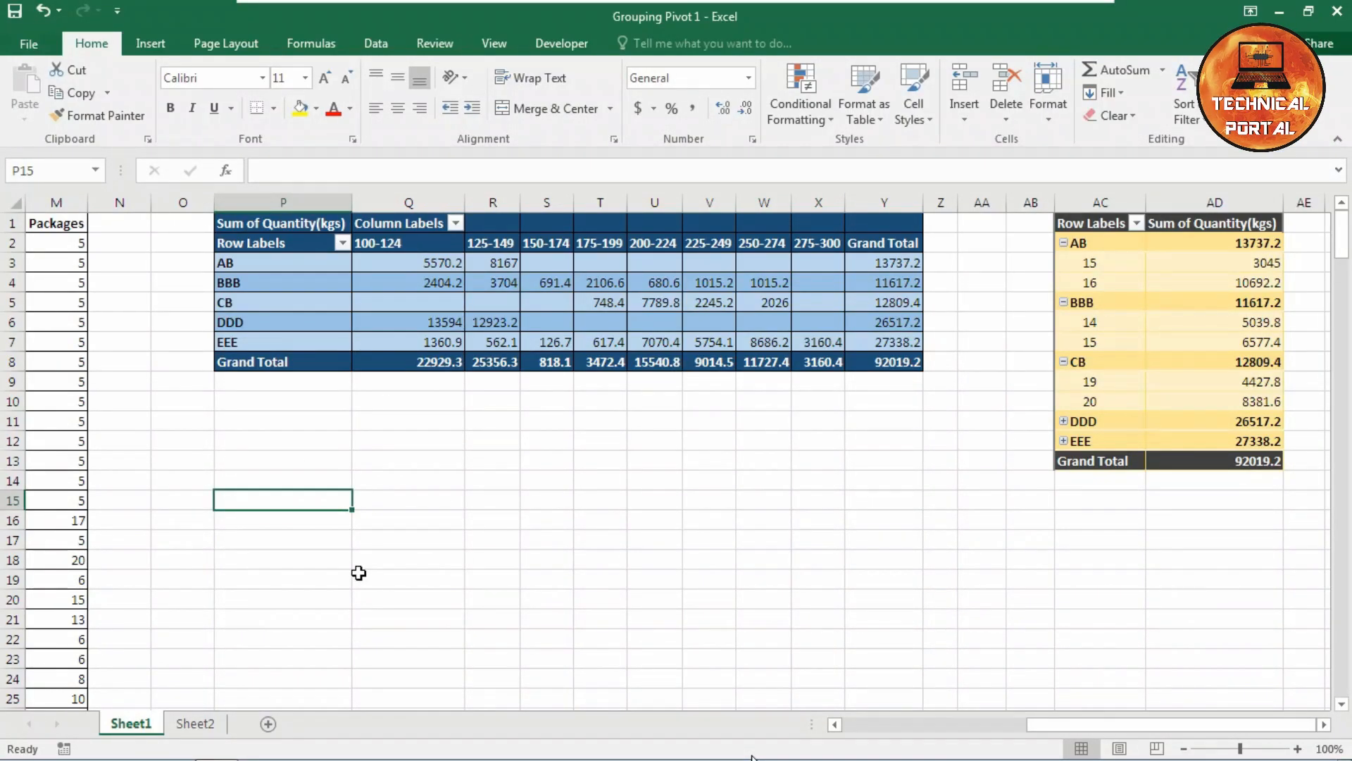
click(1064, 362)
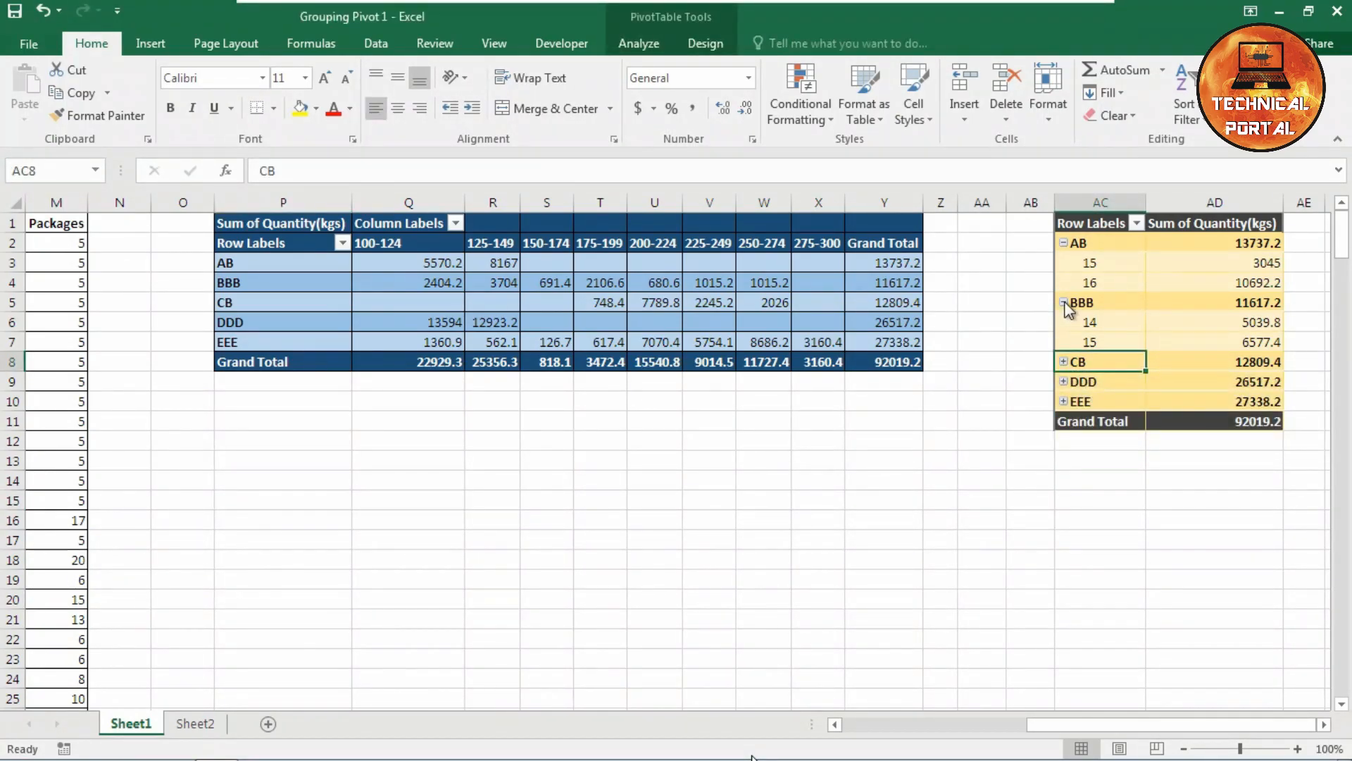
click(1064, 302)
click(1063, 243)
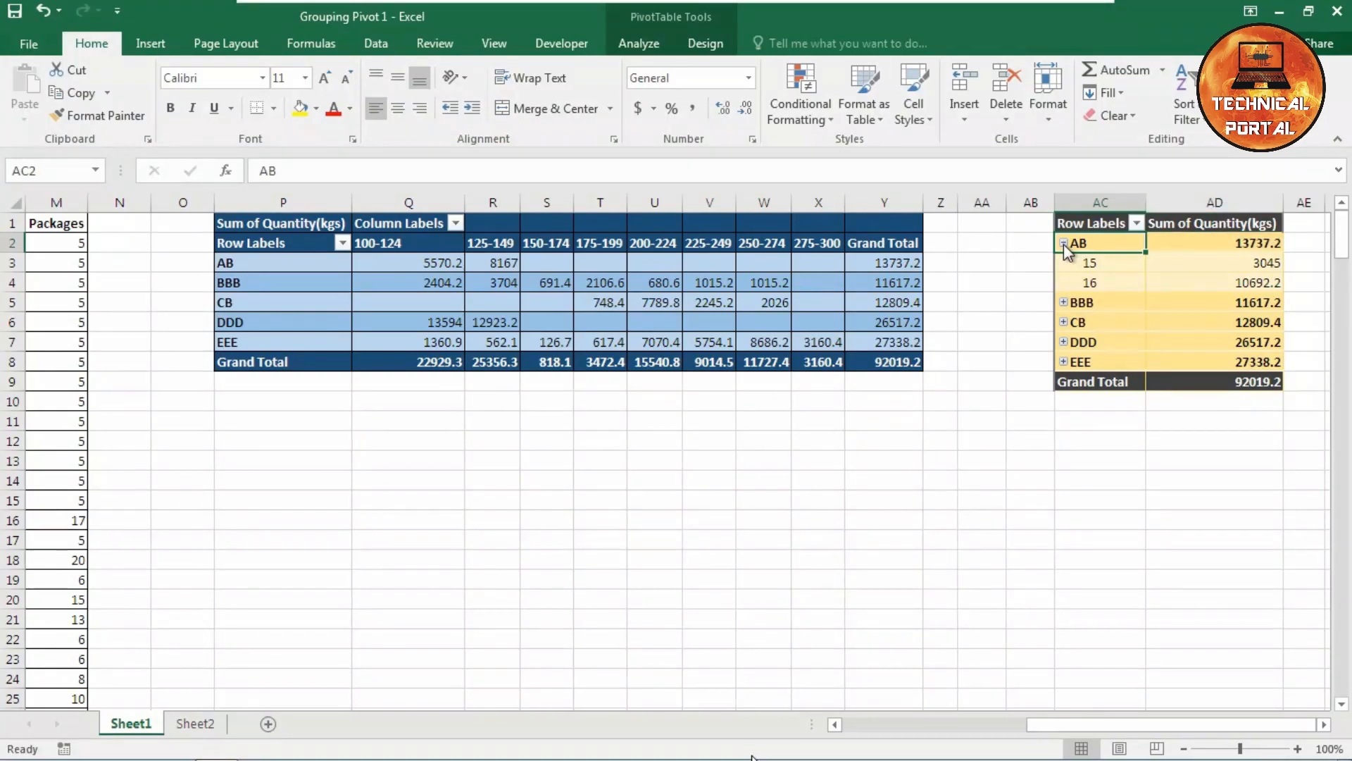
click(1064, 243)
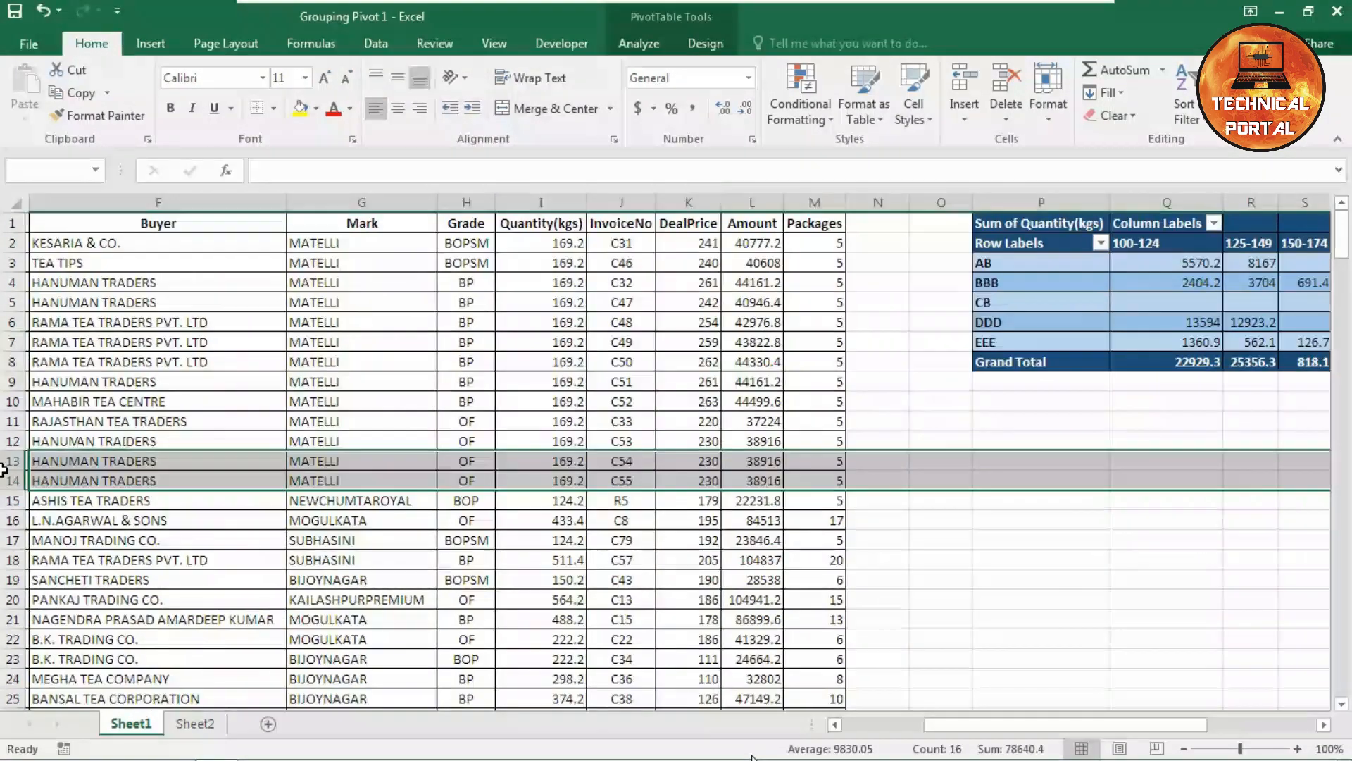
Insert a pivot table from the data range Sheet1!$A$1:$M$250, placed on the existing worksheet at cell P12.
scroll(349, 414, left, 5)
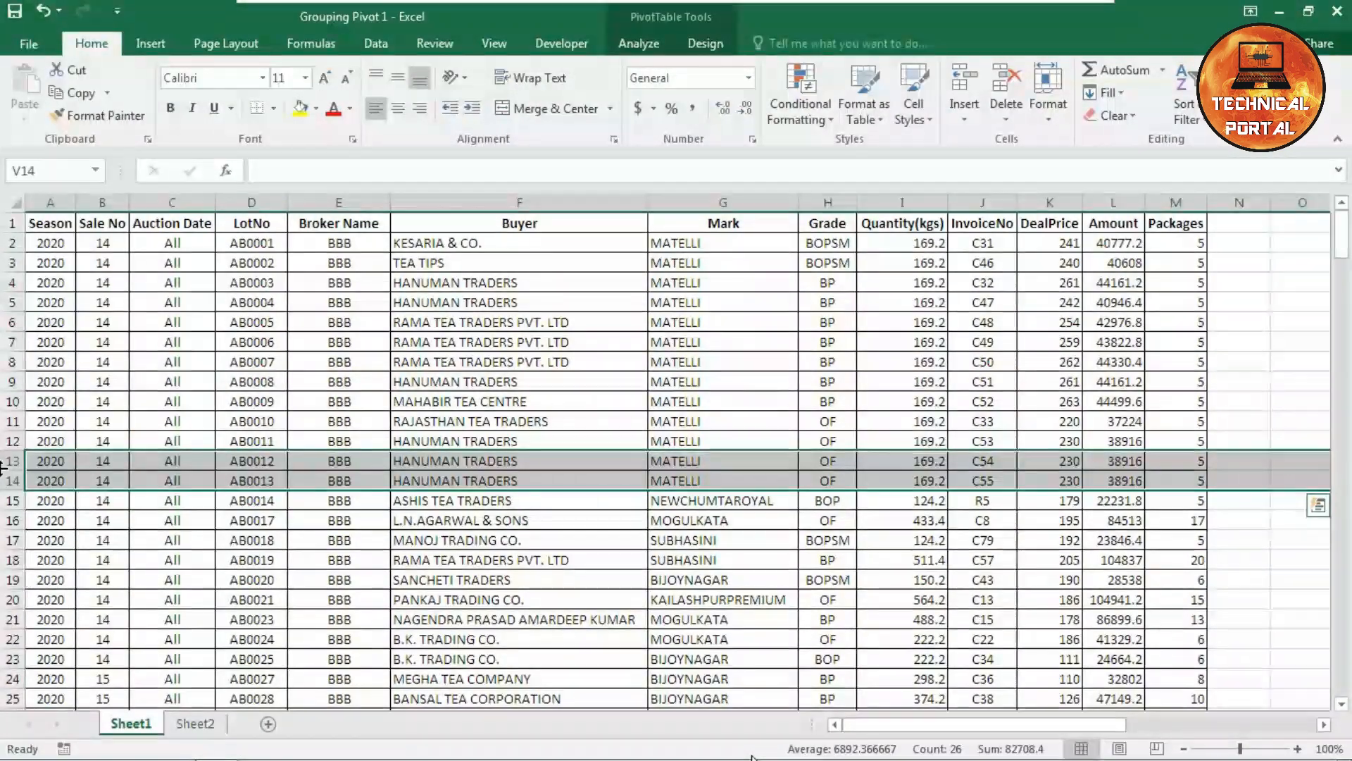
click(169, 342)
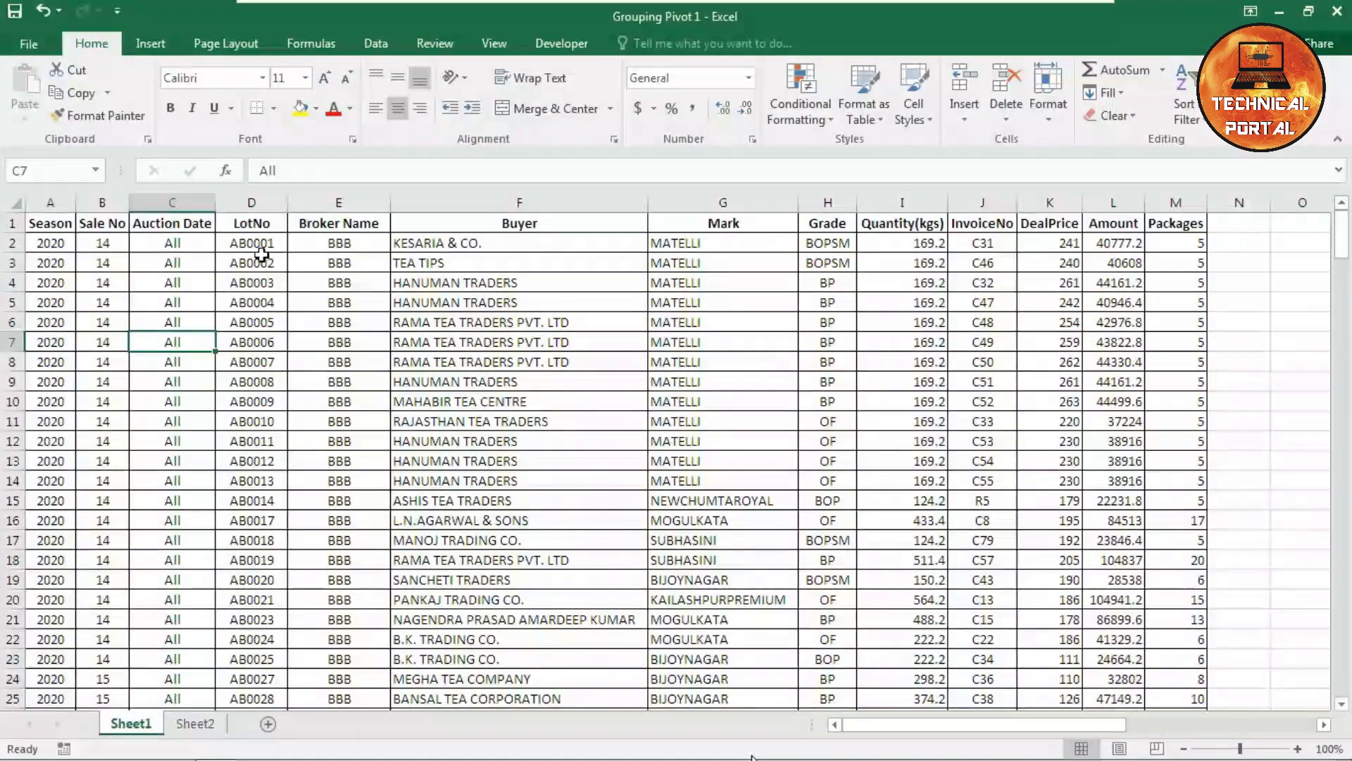
click(150, 43)
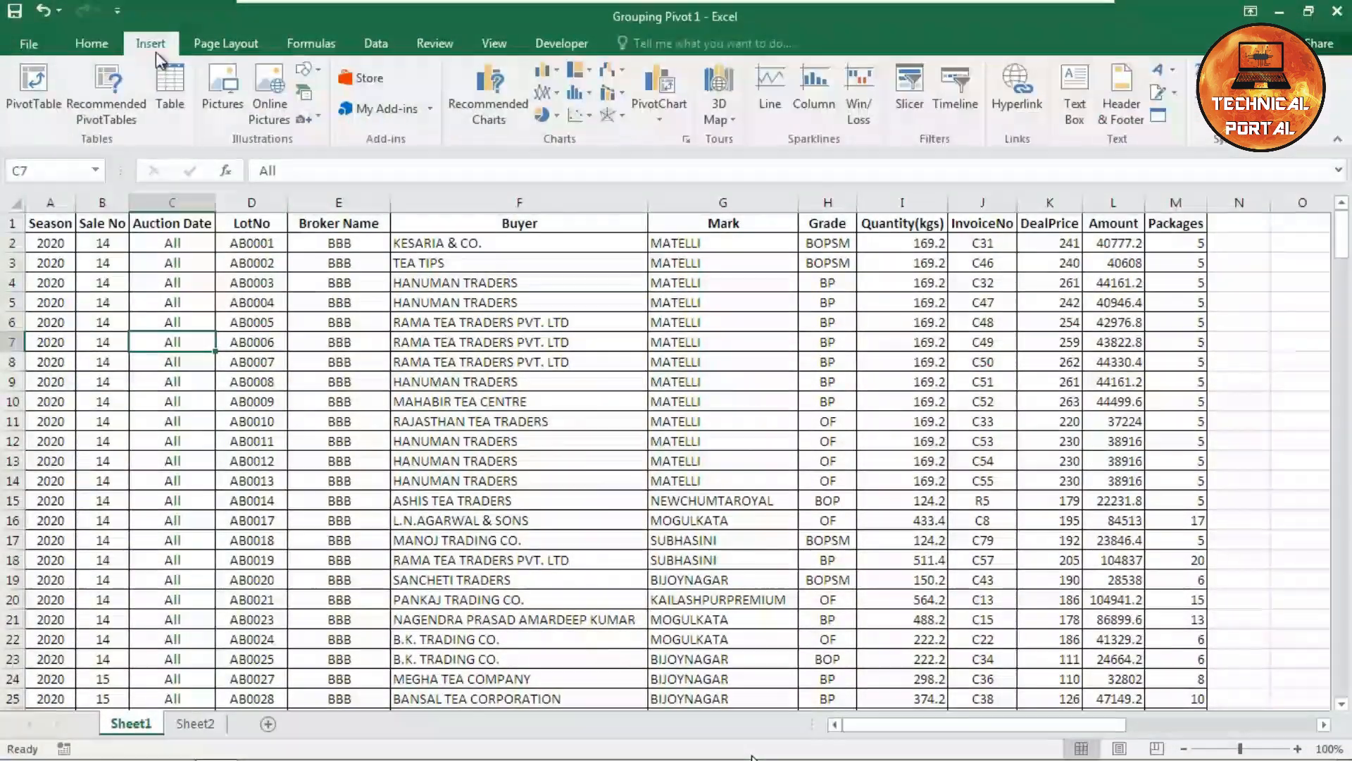
click(19, 107)
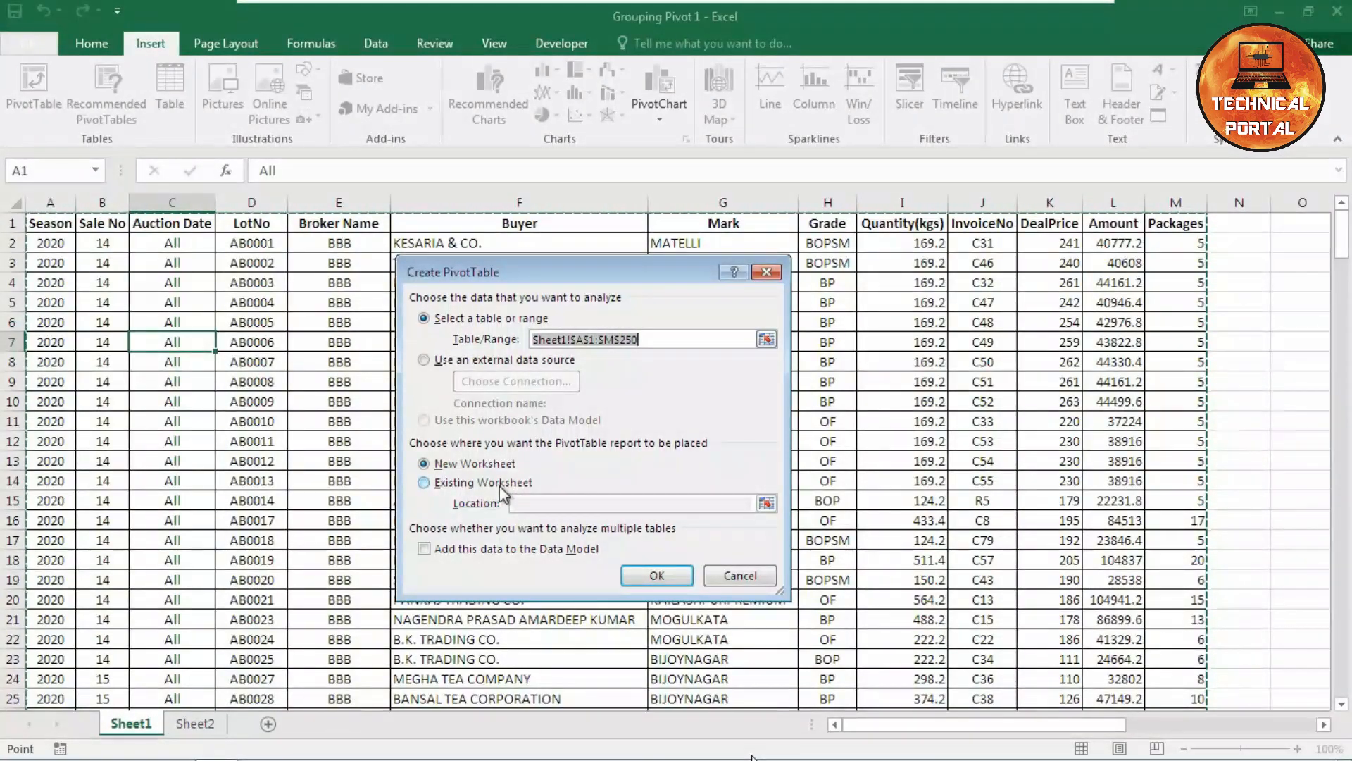
click(529, 484)
click(558, 506)
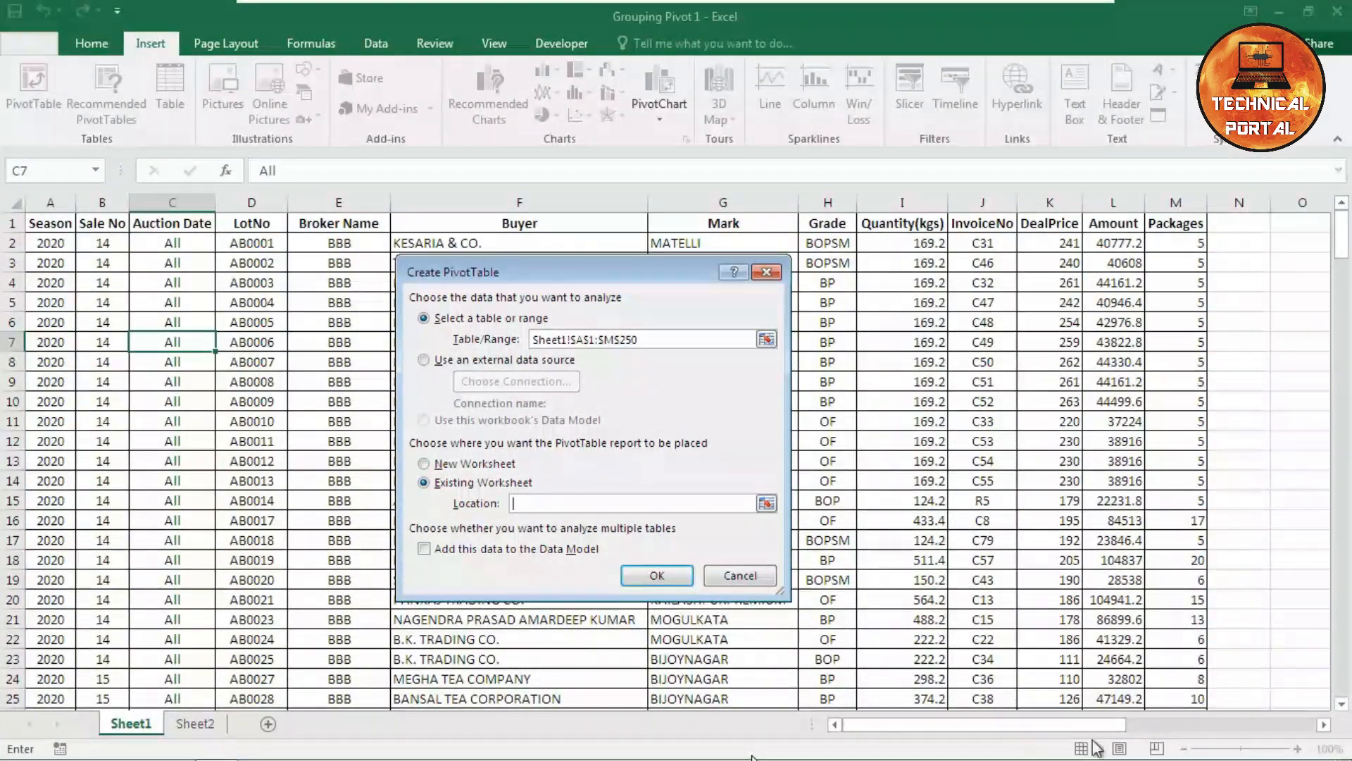
drag(1049, 726, 1120, 731)
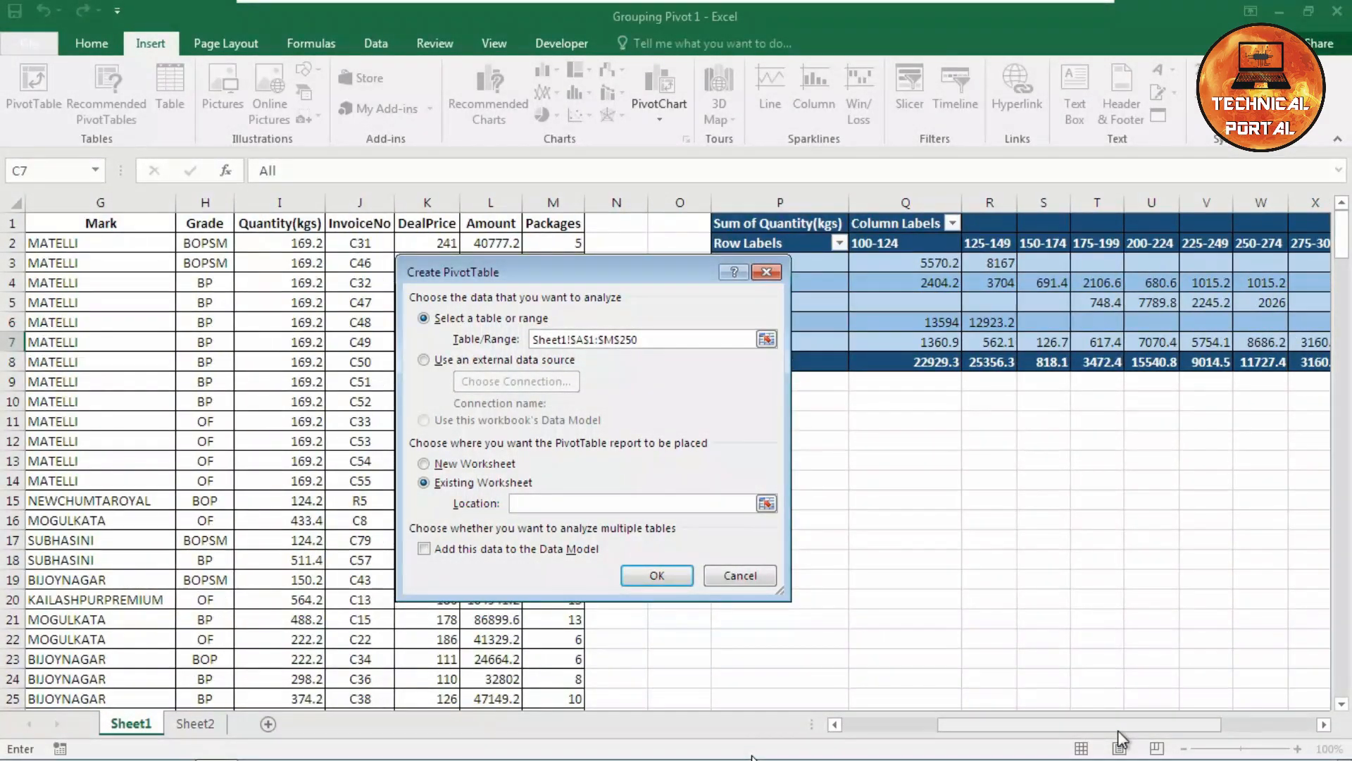
drag(574, 277, 408, 264)
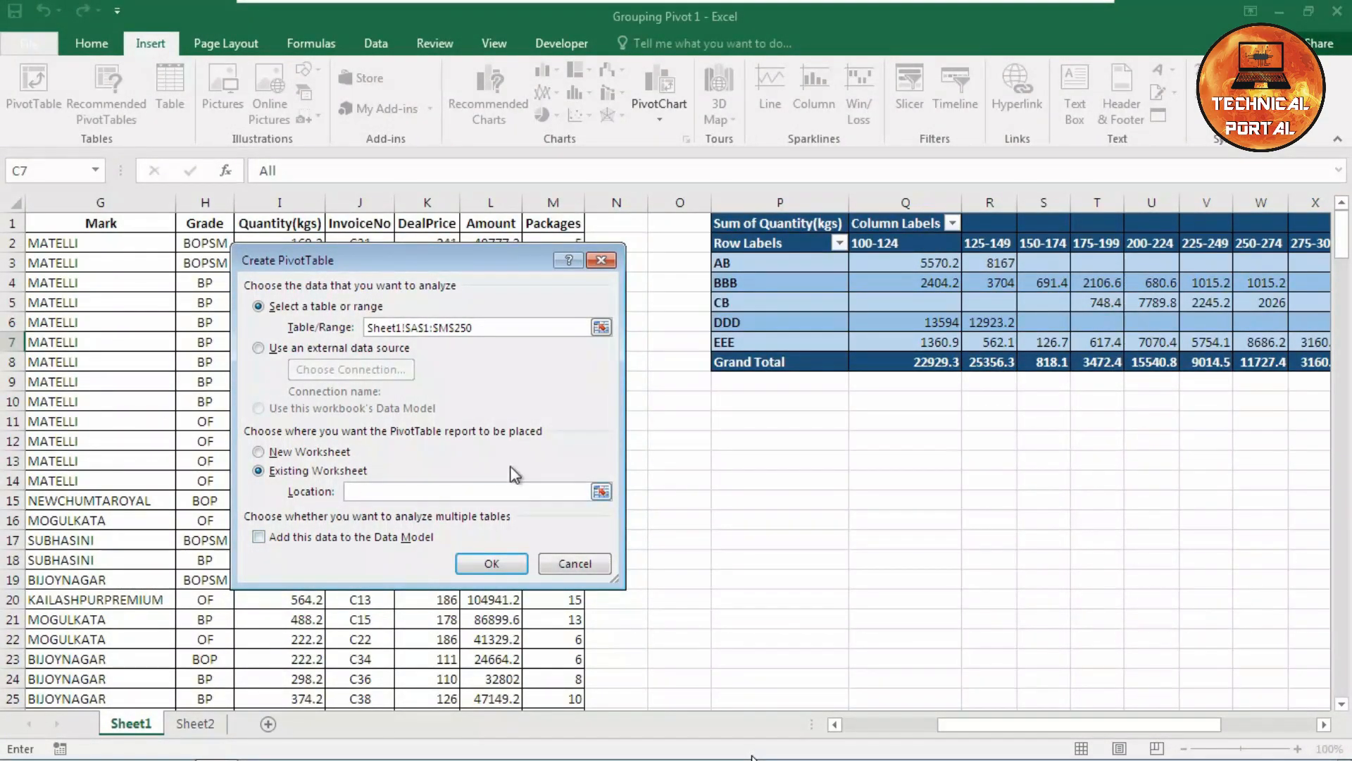
click(738, 444)
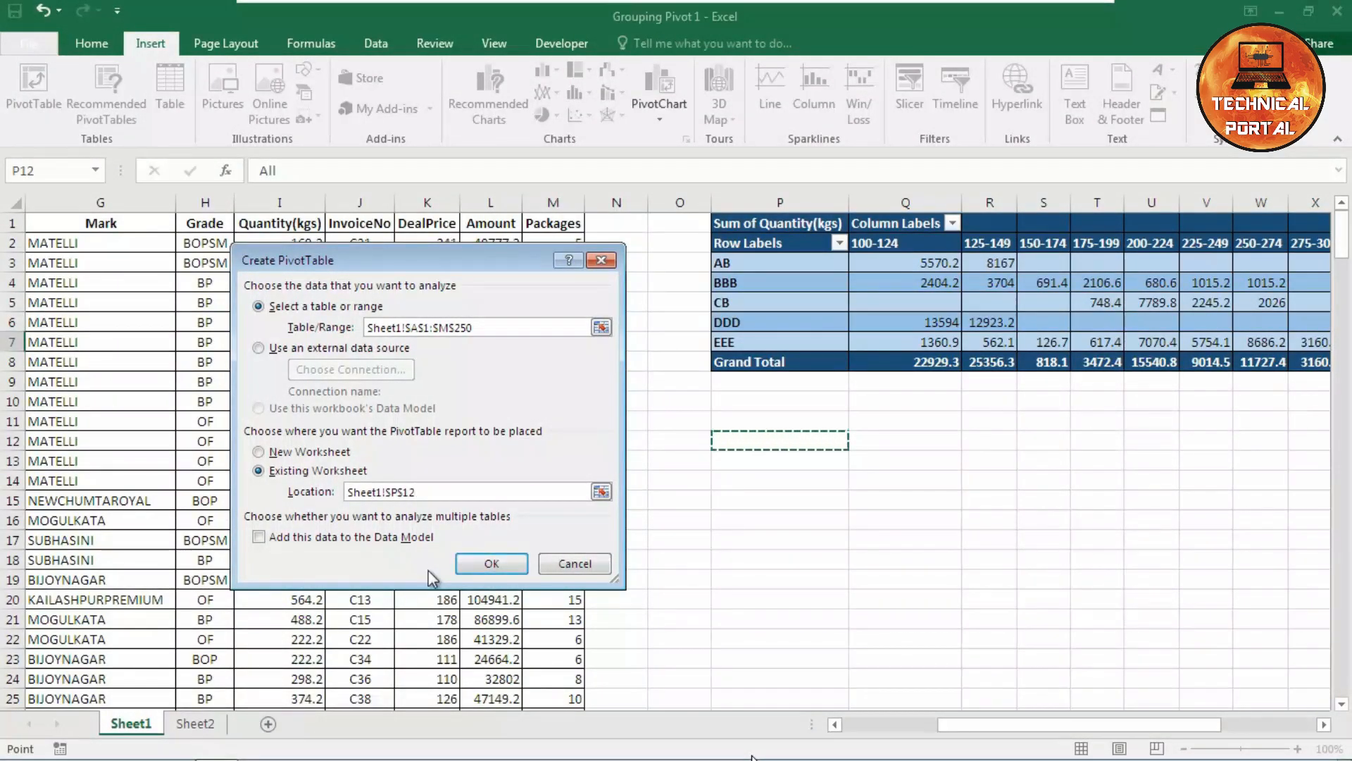
click(491, 563)
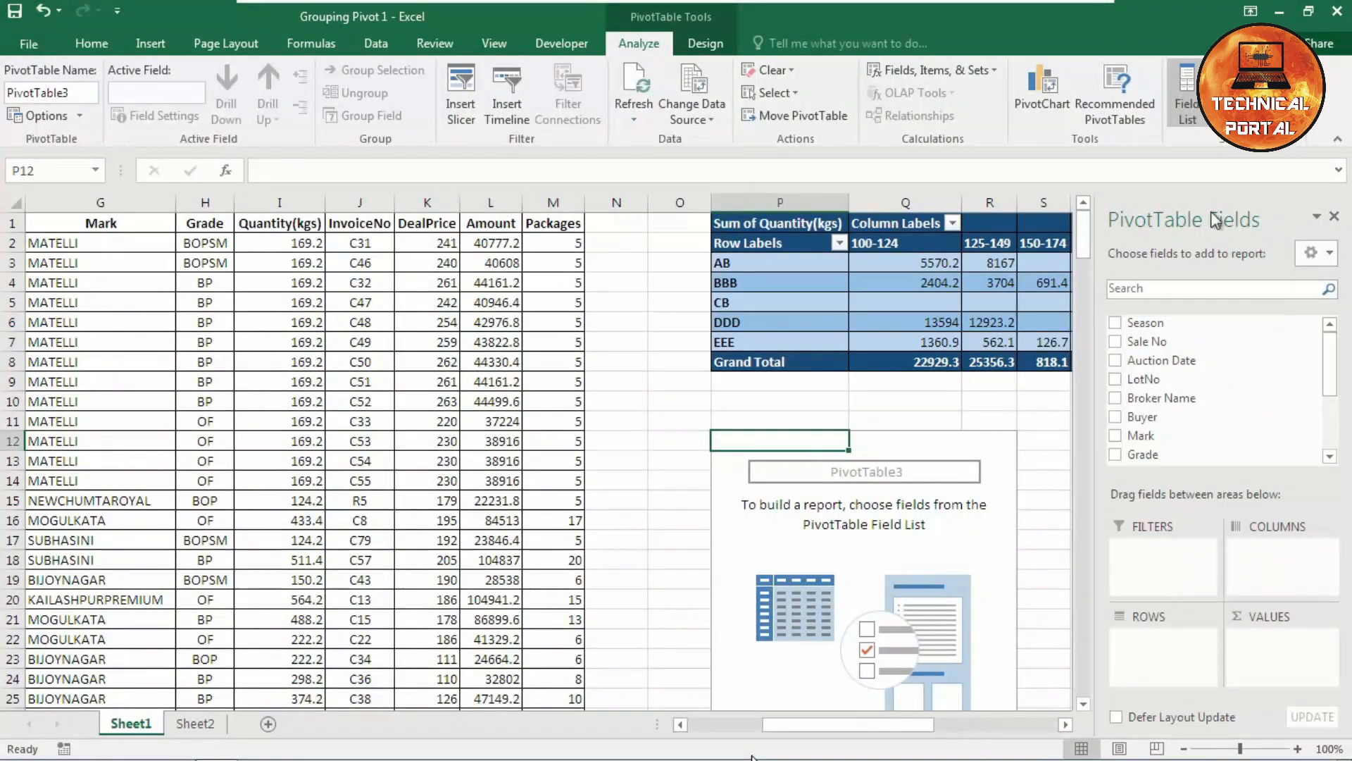
Lay out the new pivot table with Broker Name as rows, the sum of Quantity(kgs) as values and DealPrice as columns.
drag(902, 728, 927, 728)
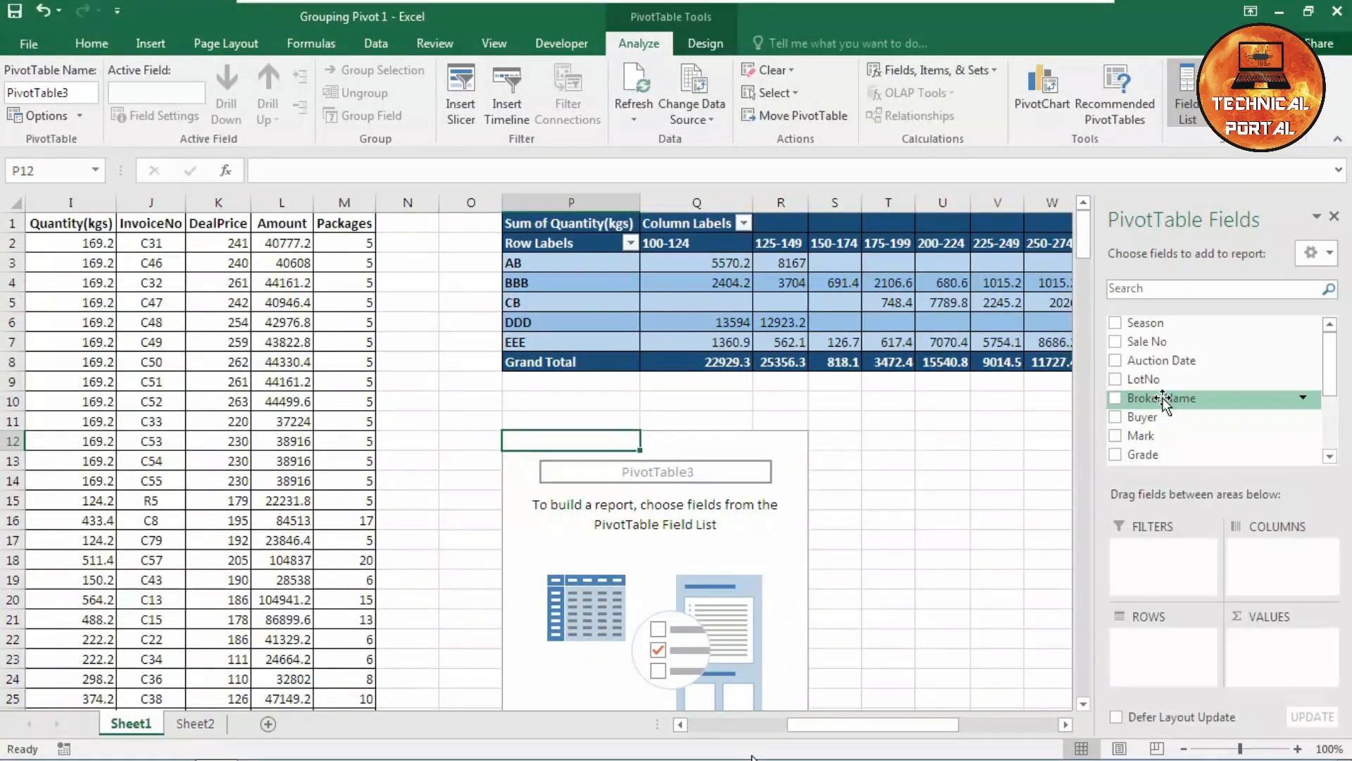
drag(1161, 411, 1134, 659)
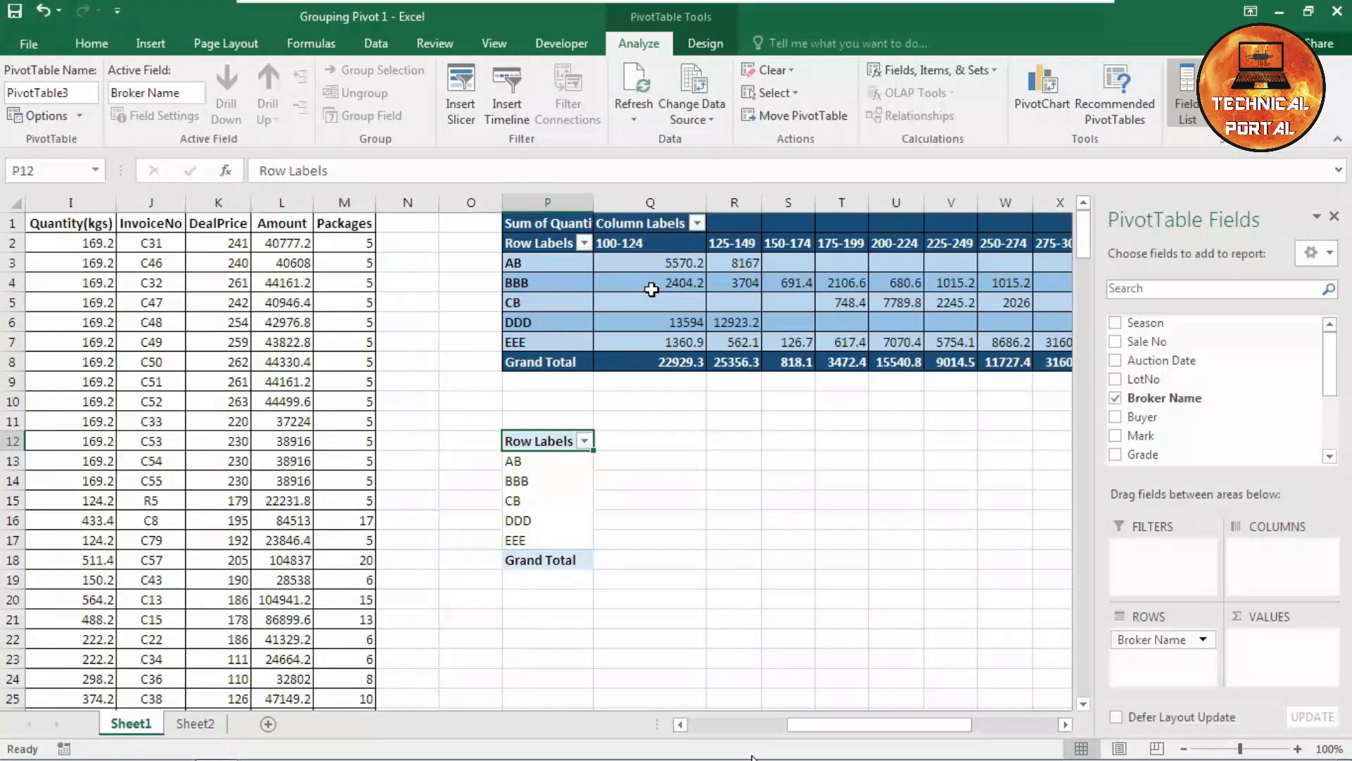
mouse_move(651, 283)
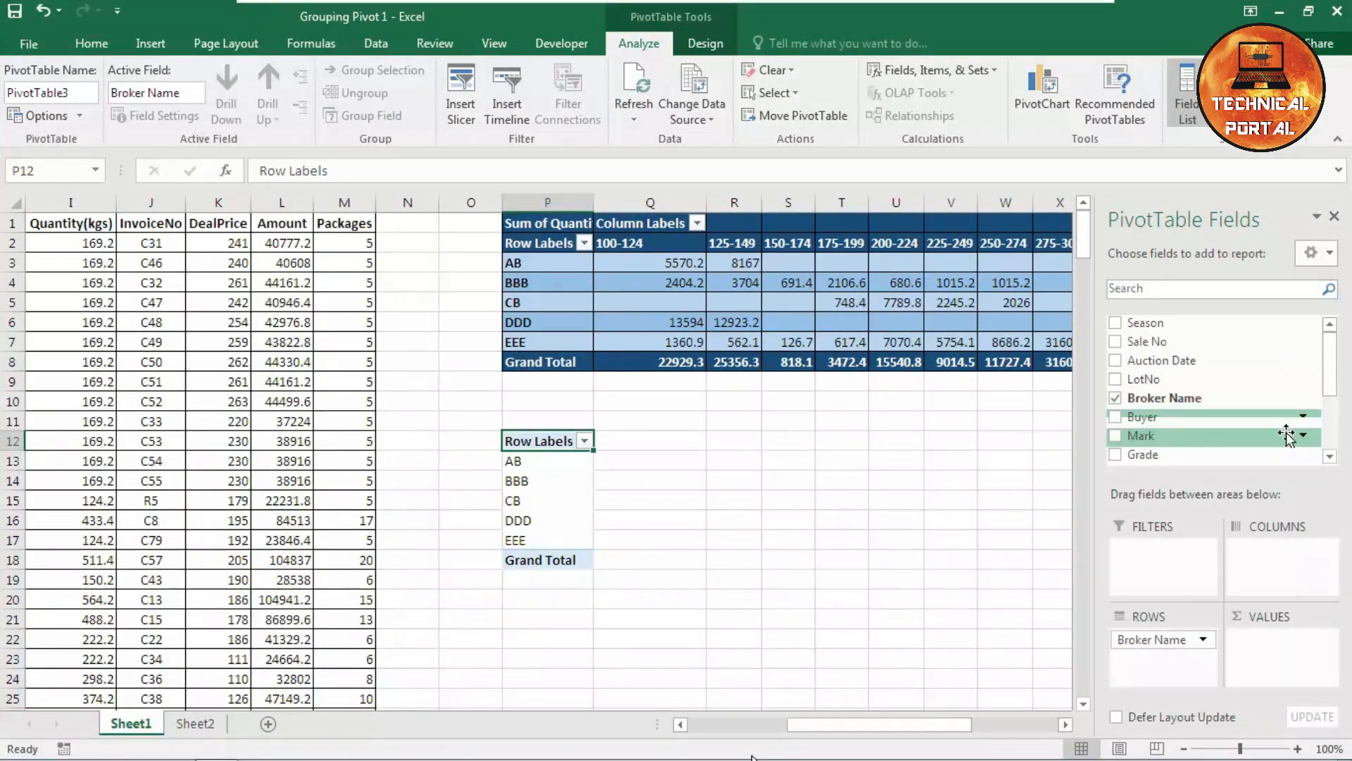
click(1330, 455)
click(1331, 455)
click(1331, 455)
scroll(1169, 396, down, 1)
drag(1170, 396, 1261, 654)
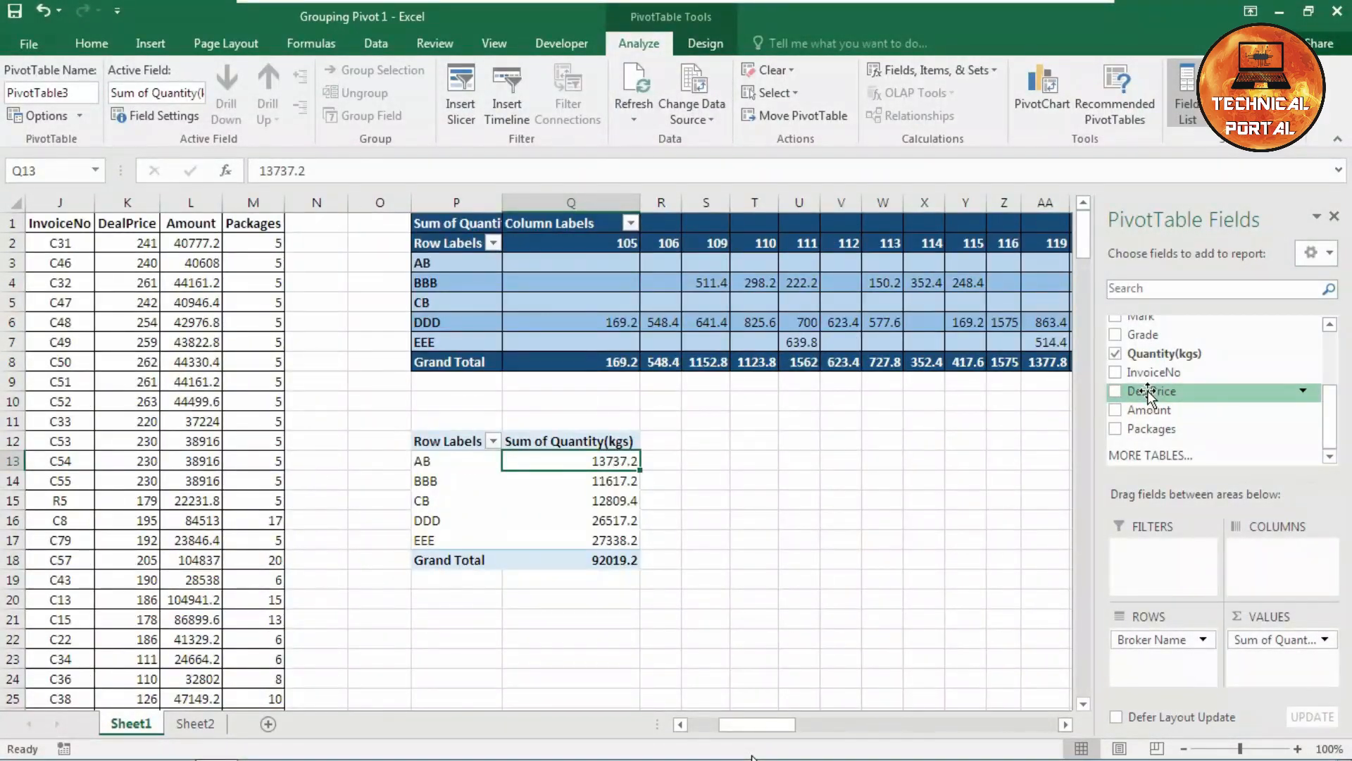
drag(1149, 391, 1257, 552)
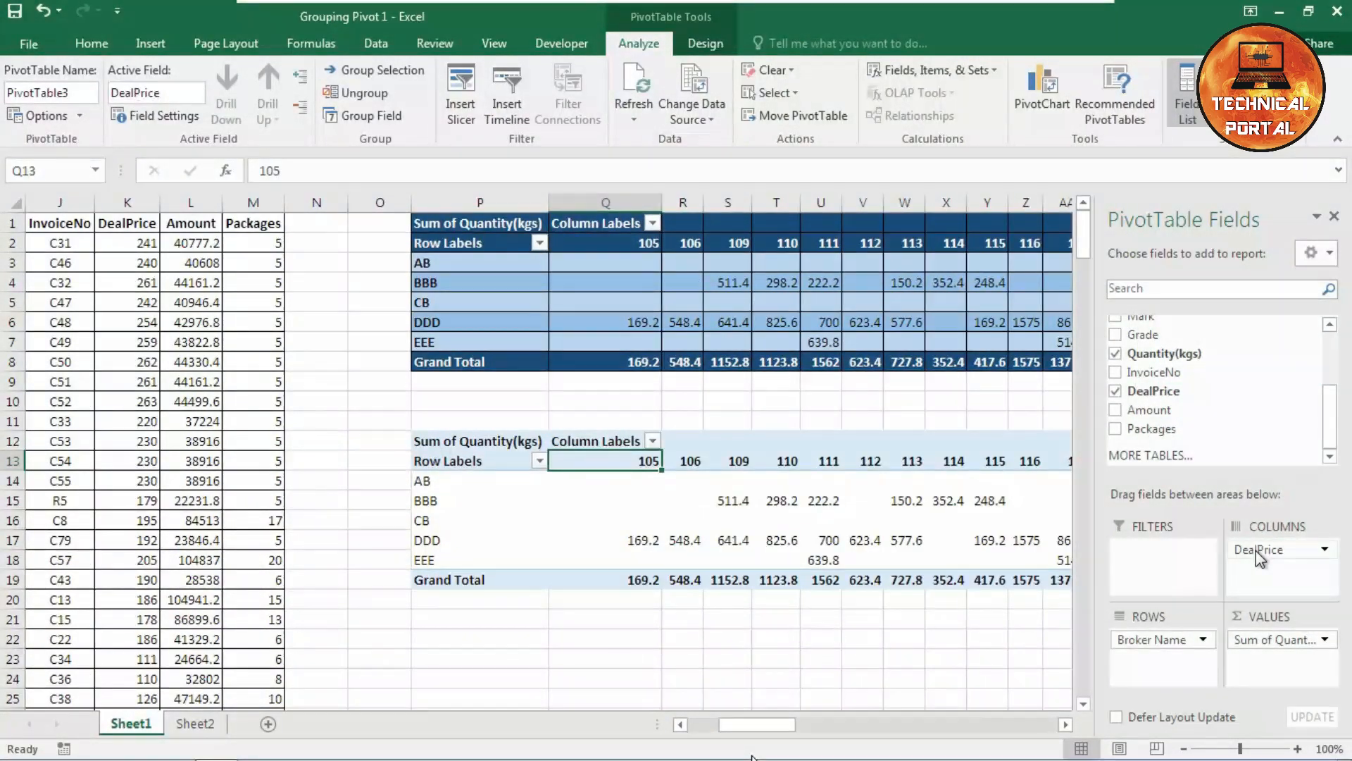
drag(761, 726, 752, 758)
drag(845, 753, 740, 747)
click(694, 458)
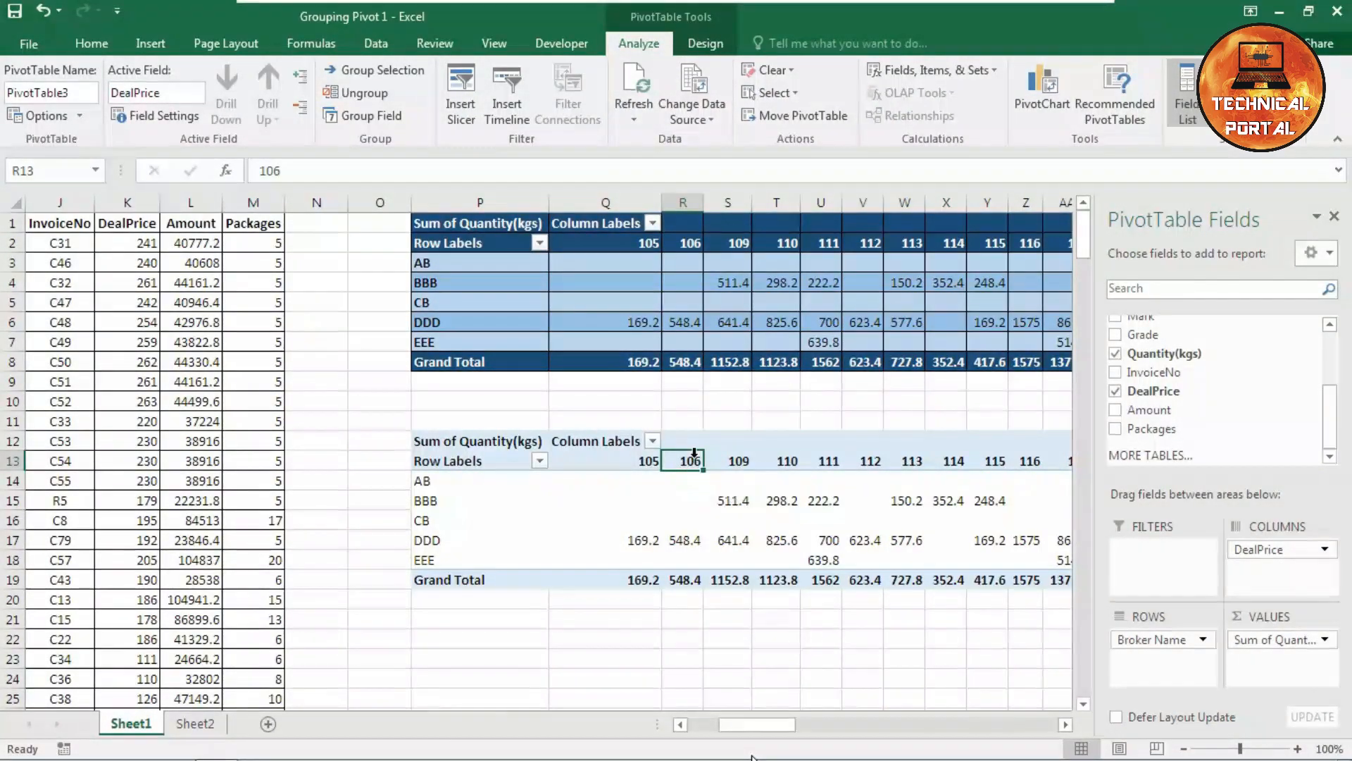
click(395, 75)
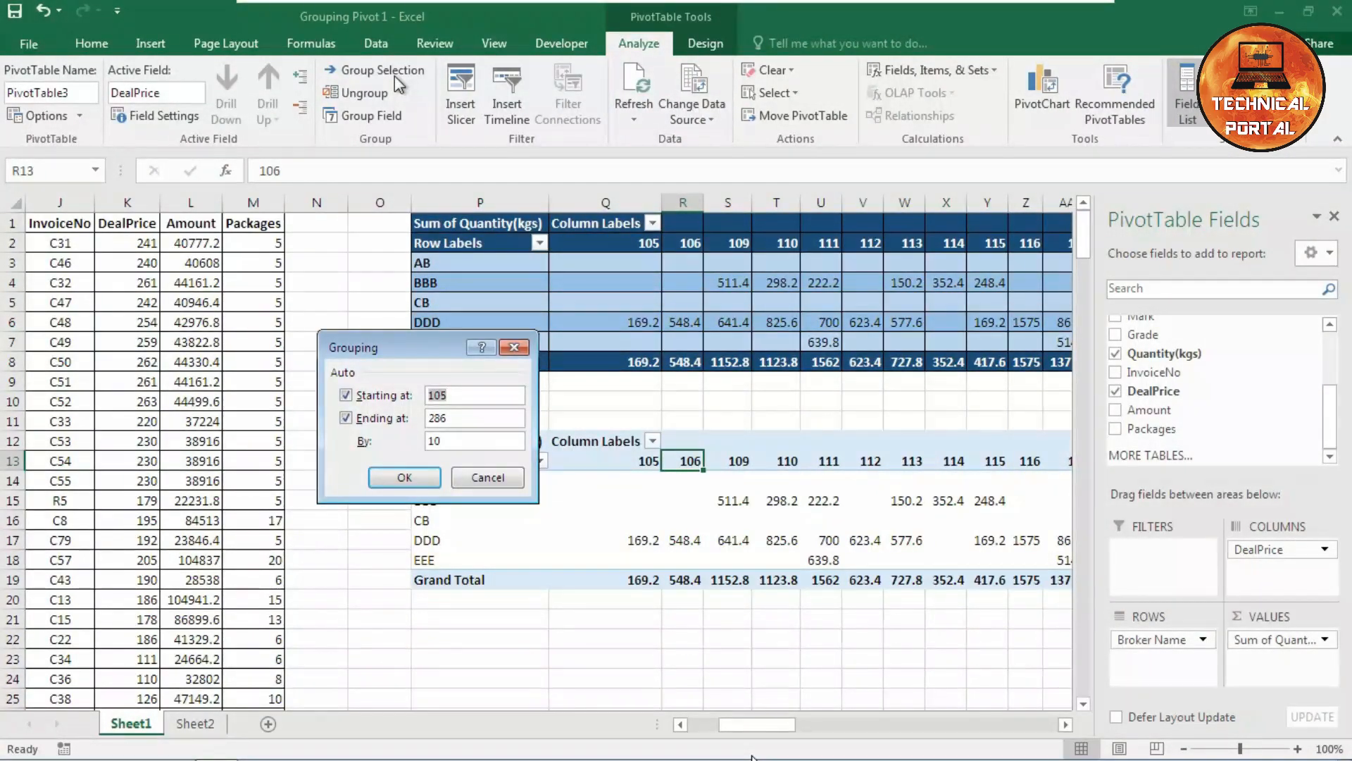
drag(387, 338, 446, 344)
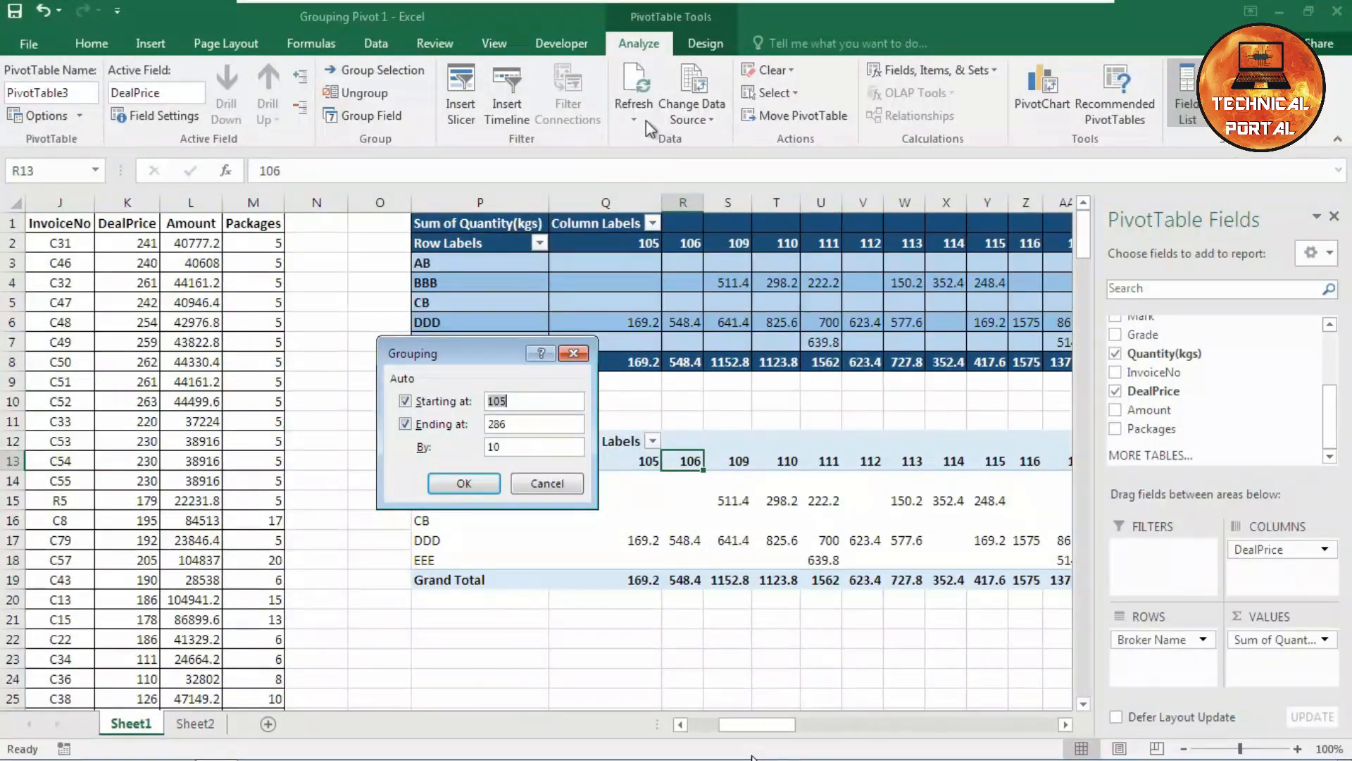
click(579, 353)
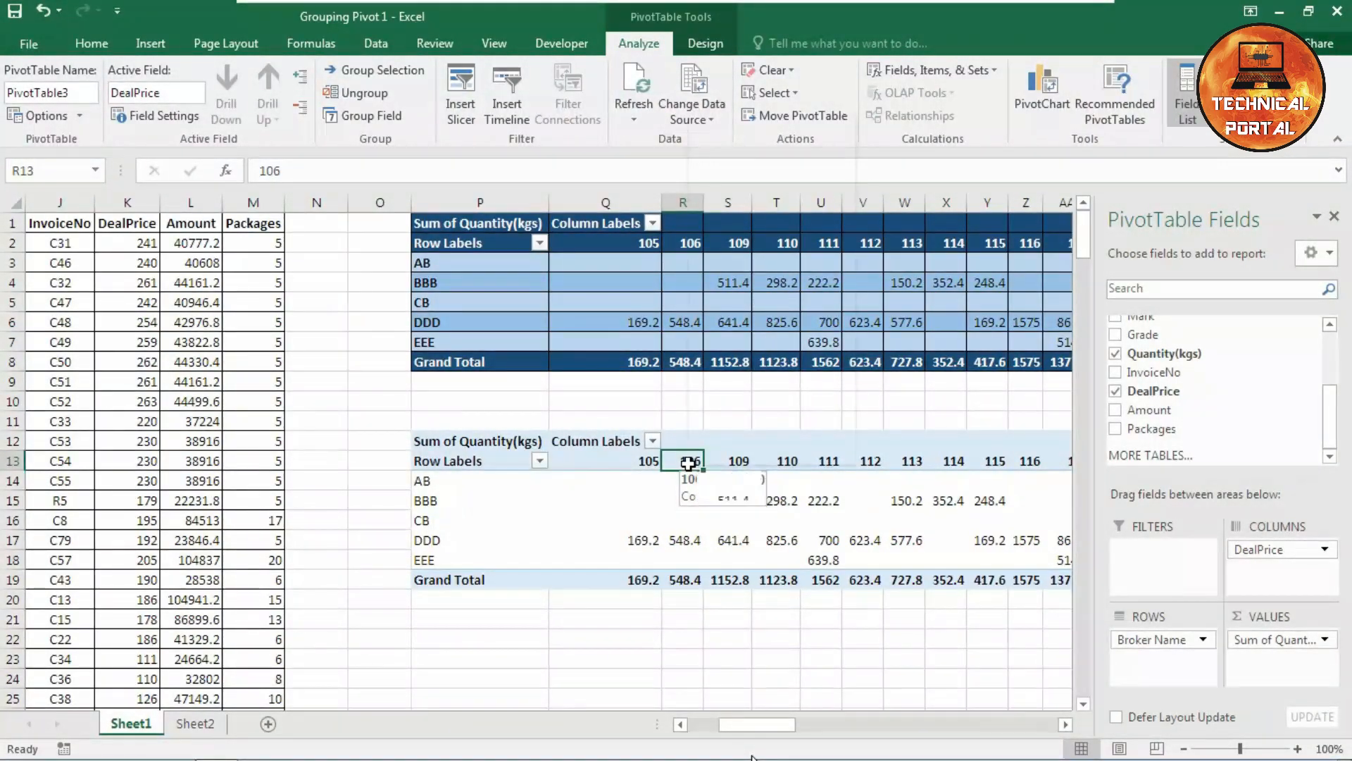
Group the DealPrice column labels of the lower pivot table starting at 100, ending at 300, in intervals of 25.
right_click(688, 463)
click(738, 306)
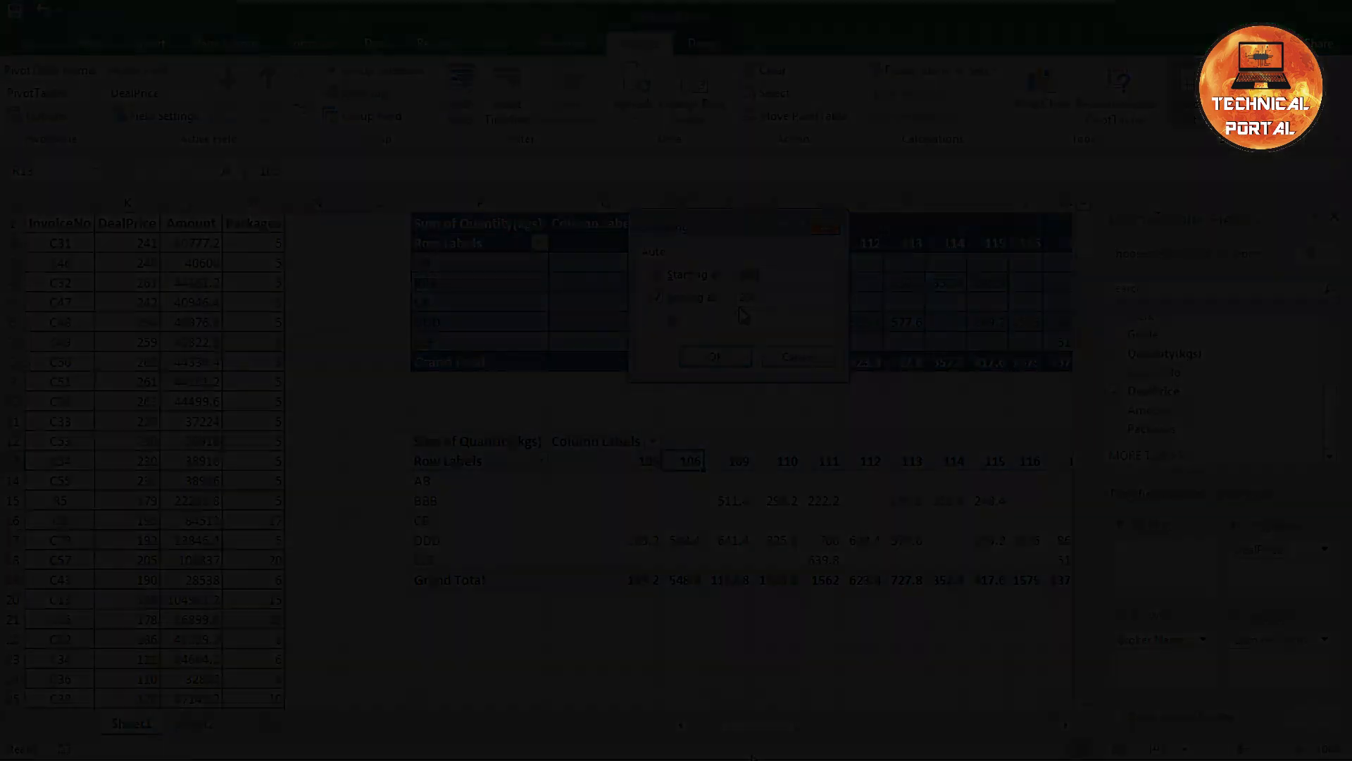
key(shift+Home)
text(100)
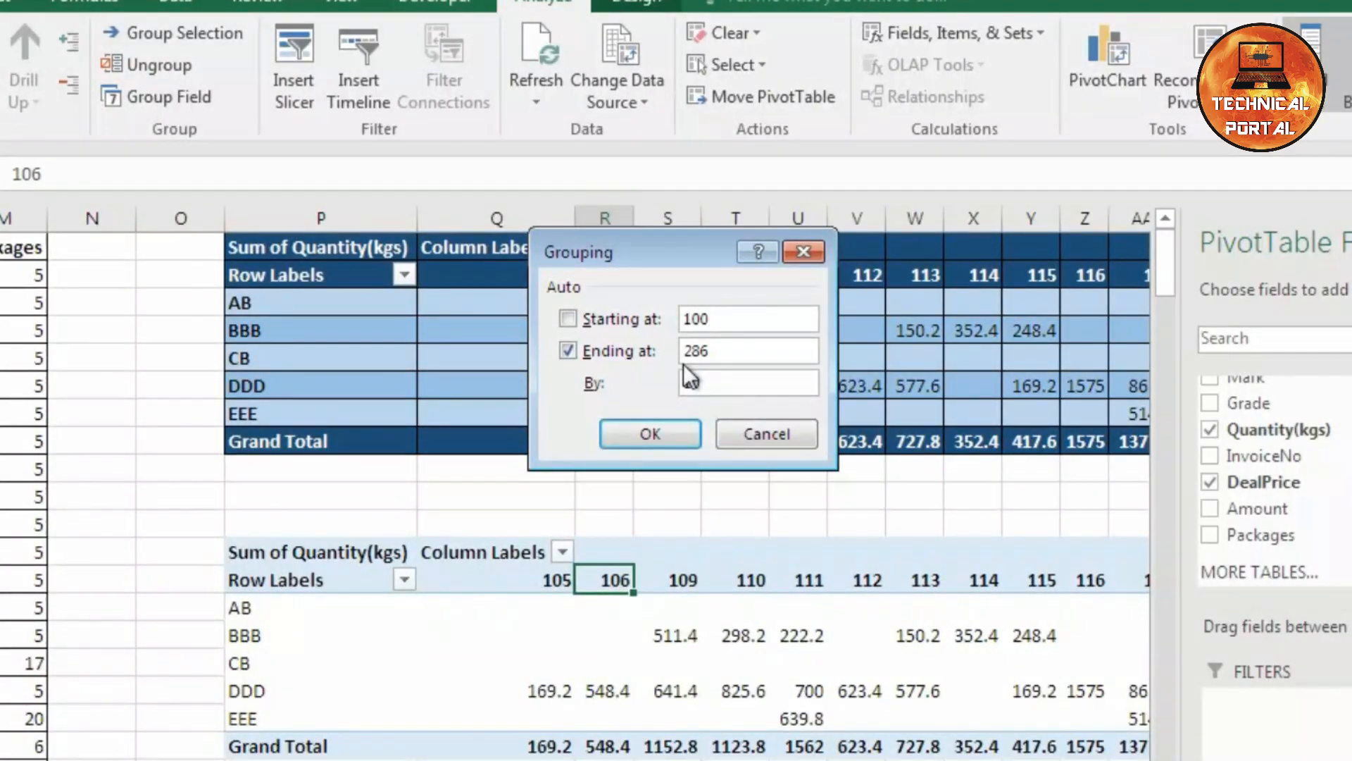
key(Tab)
key(Tab)
text(300)
key(Tab)
text(1025)
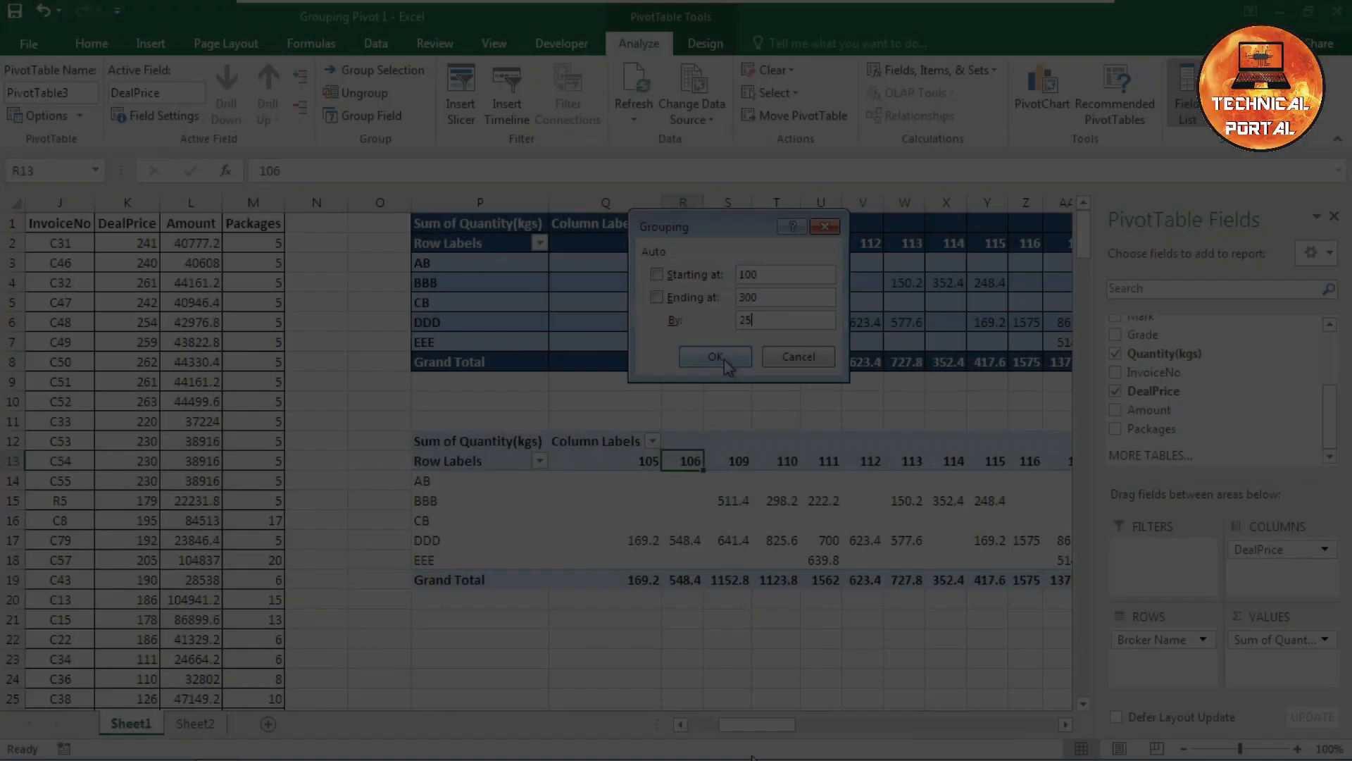
key(Return)
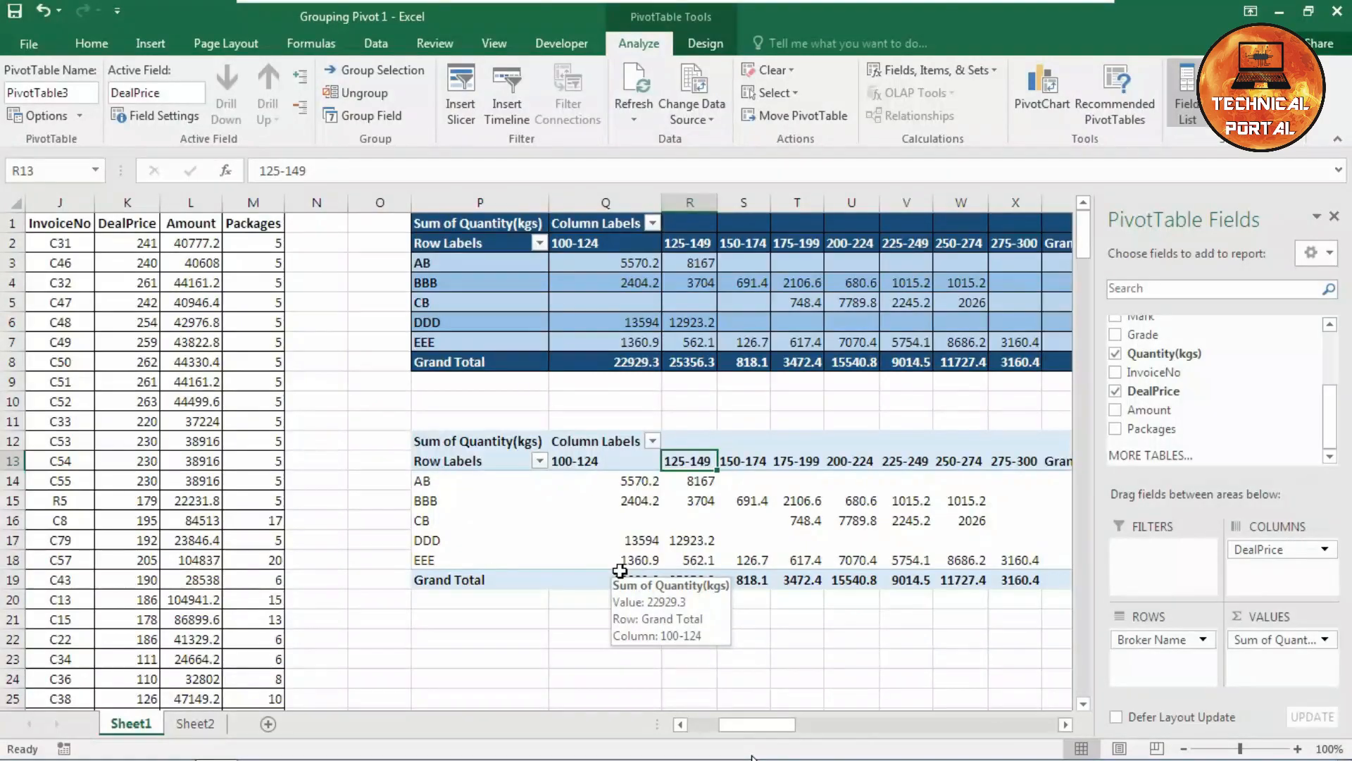
Expand the AB group in the yellow pivot table to show its sale numbers.
drag(762, 731, 781, 736)
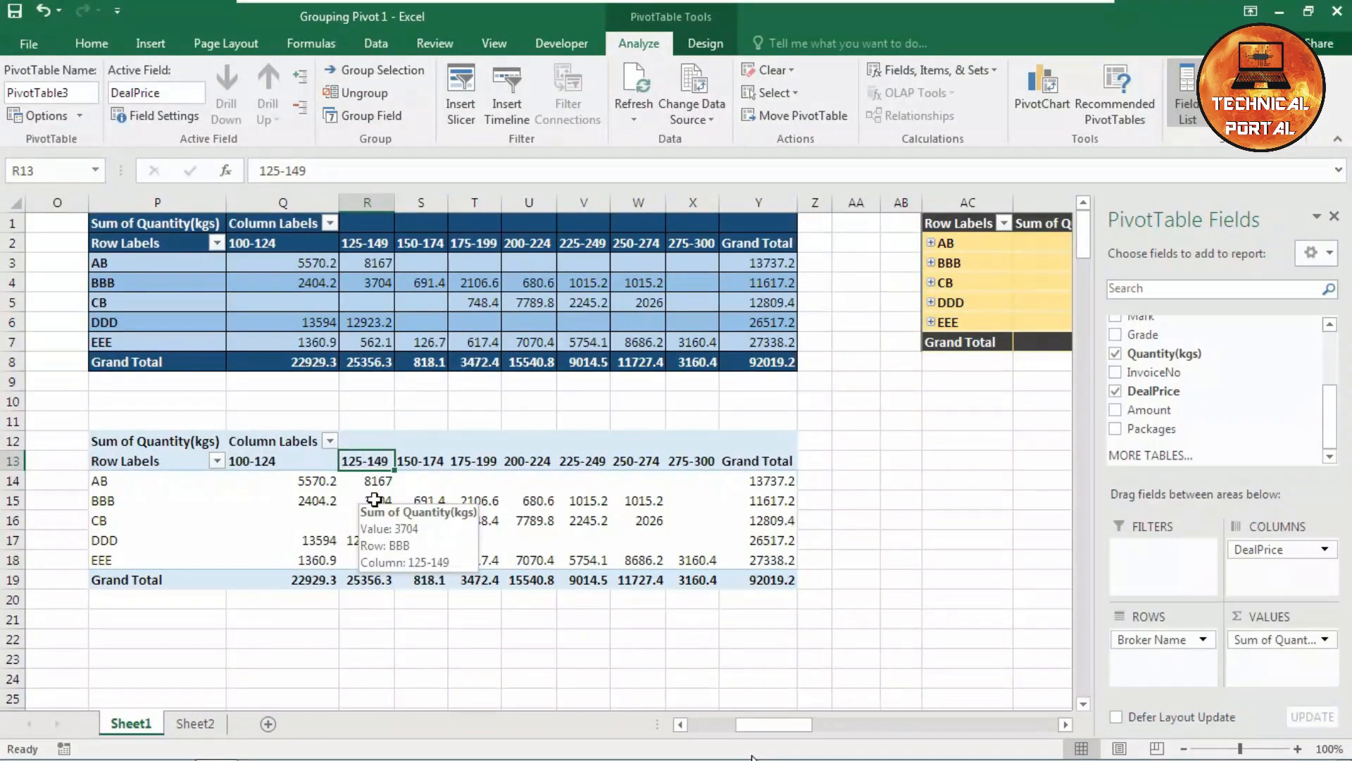
drag(774, 724, 794, 726)
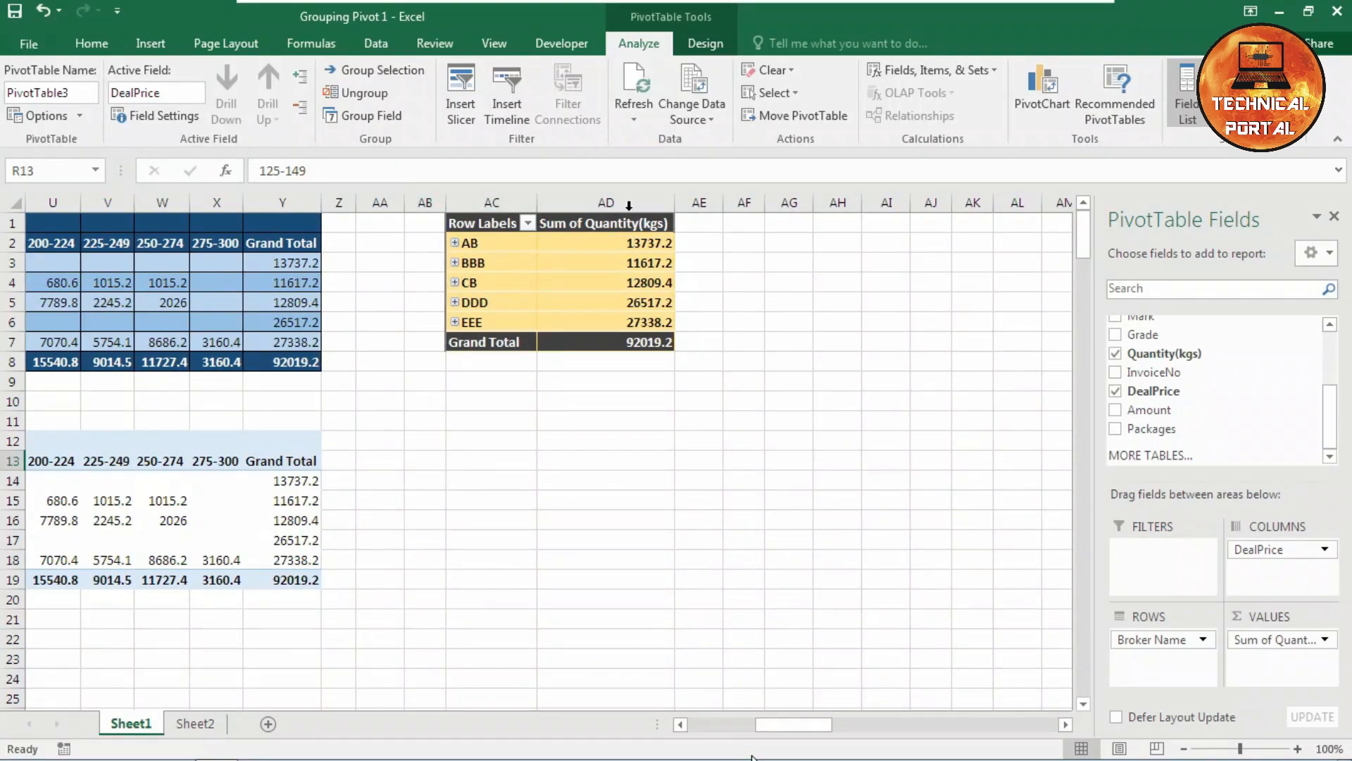
click(455, 243)
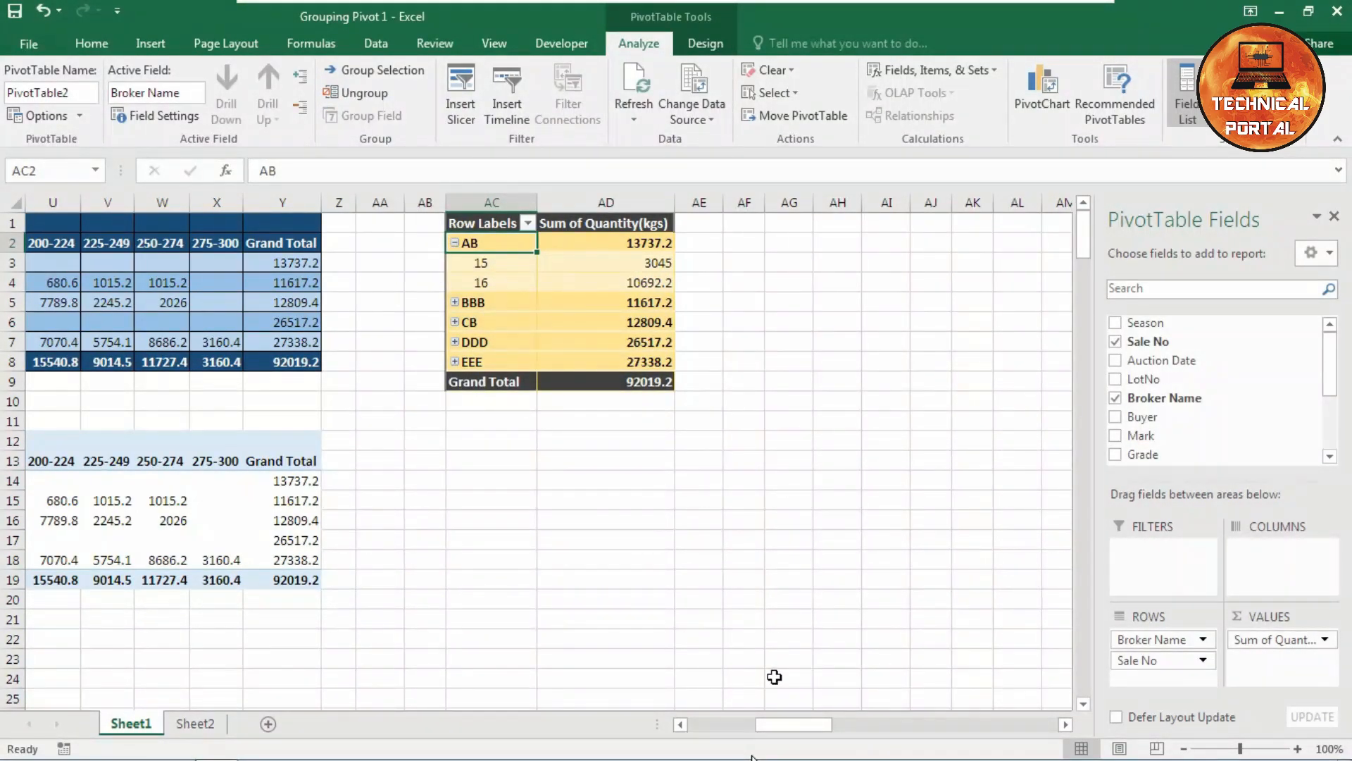
Insert a pivot table from the data range Sheet1!$A$1:$M$250, placed on the existing worksheet at cell AC12.
drag(799, 734, 731, 734)
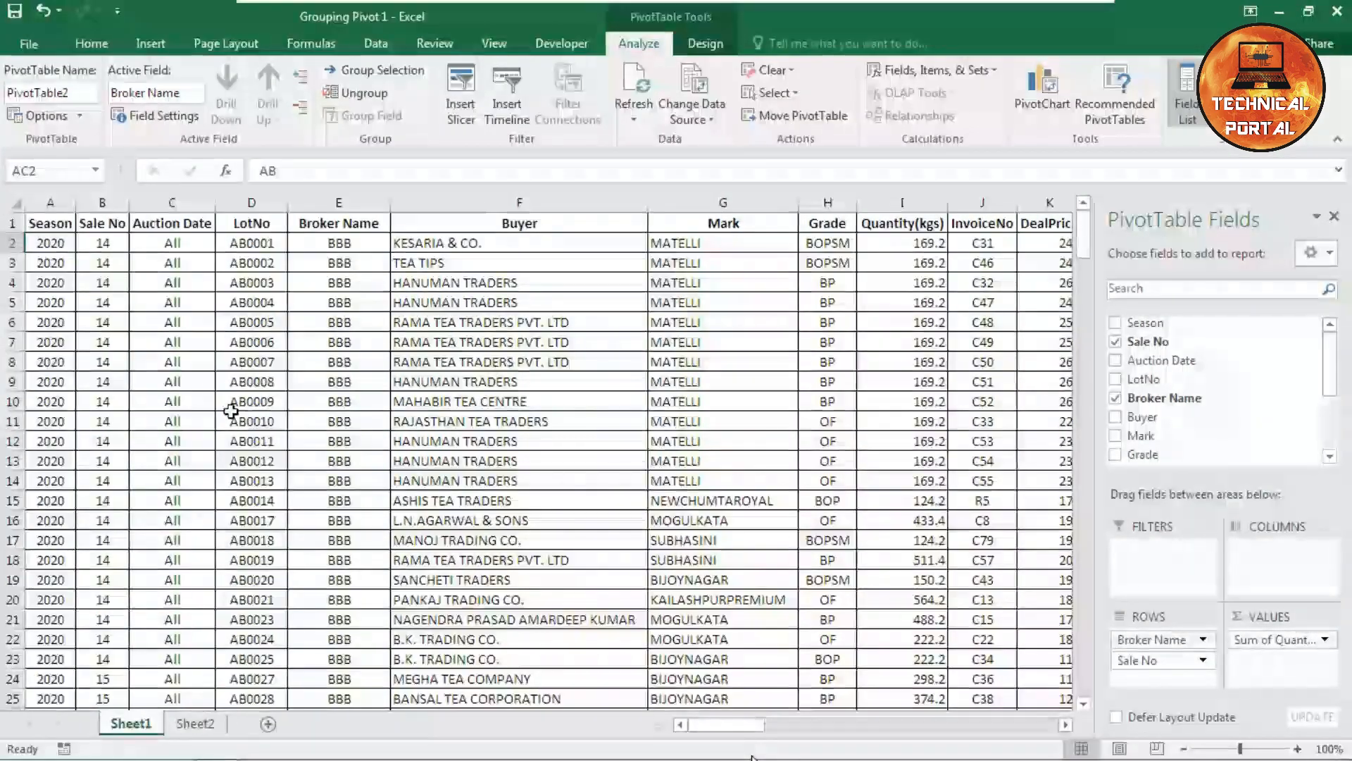
click(121, 383)
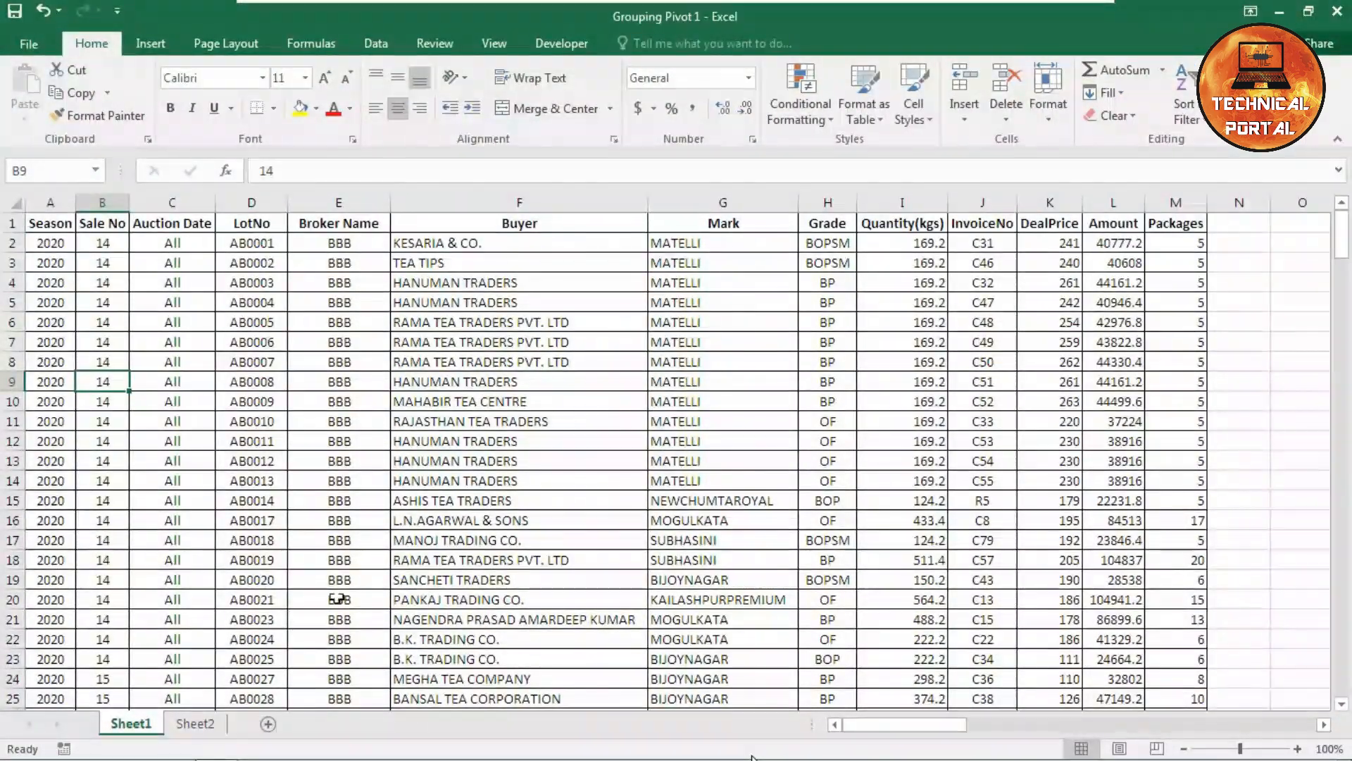
click(151, 45)
click(33, 90)
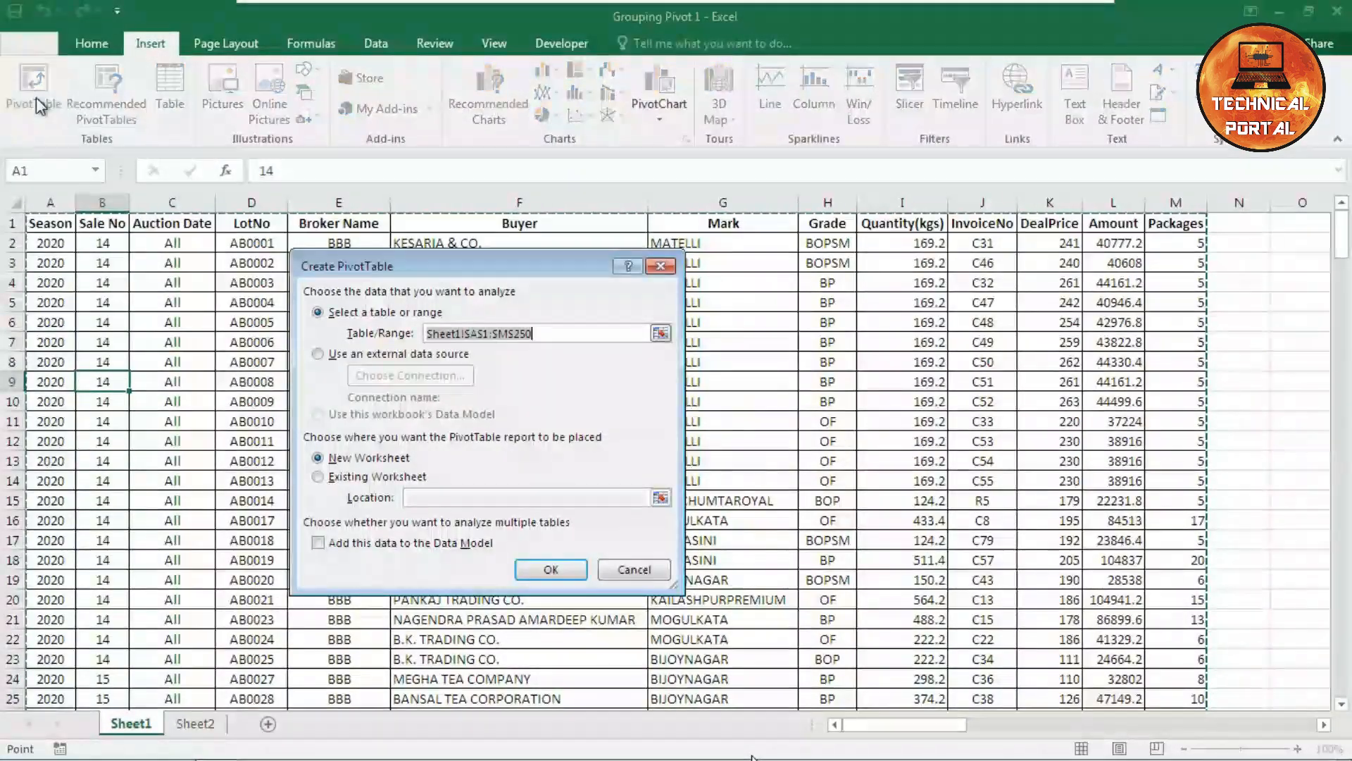
click(390, 477)
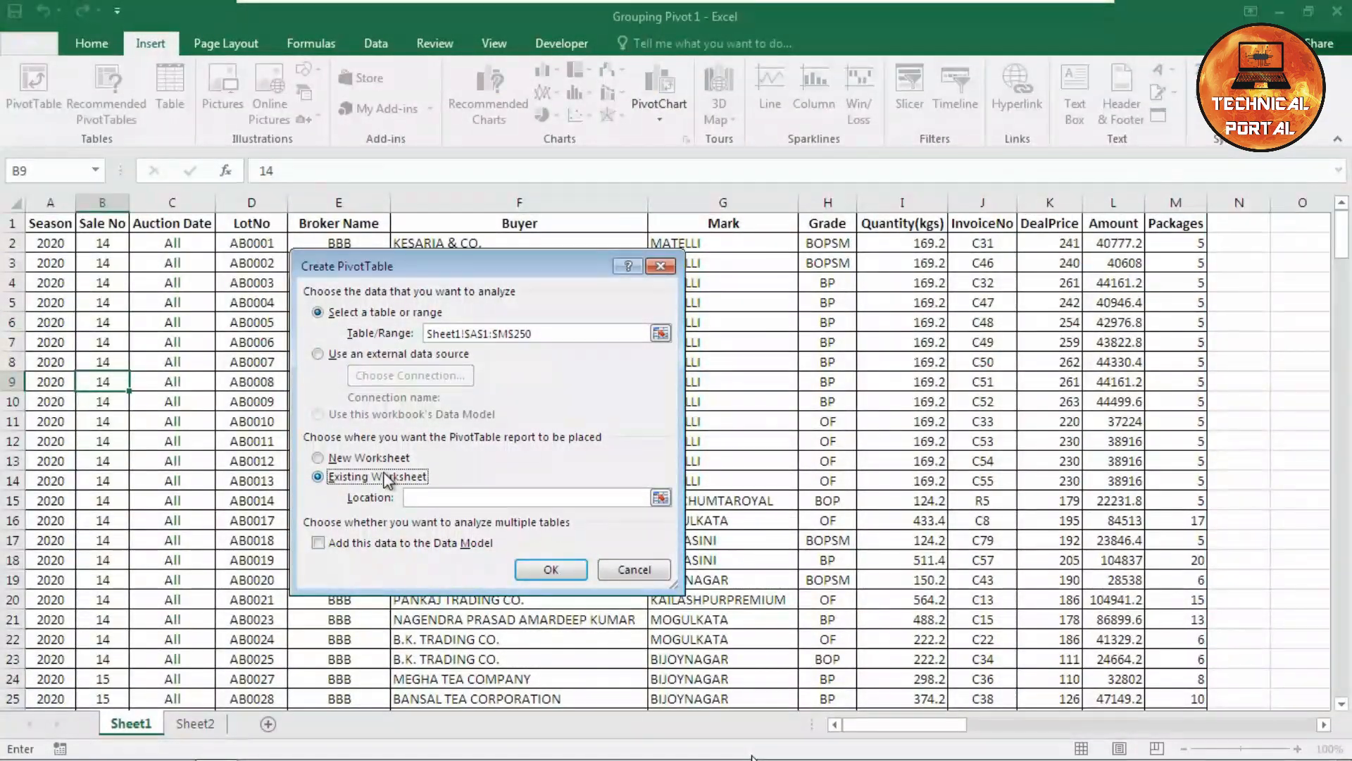
click(439, 496)
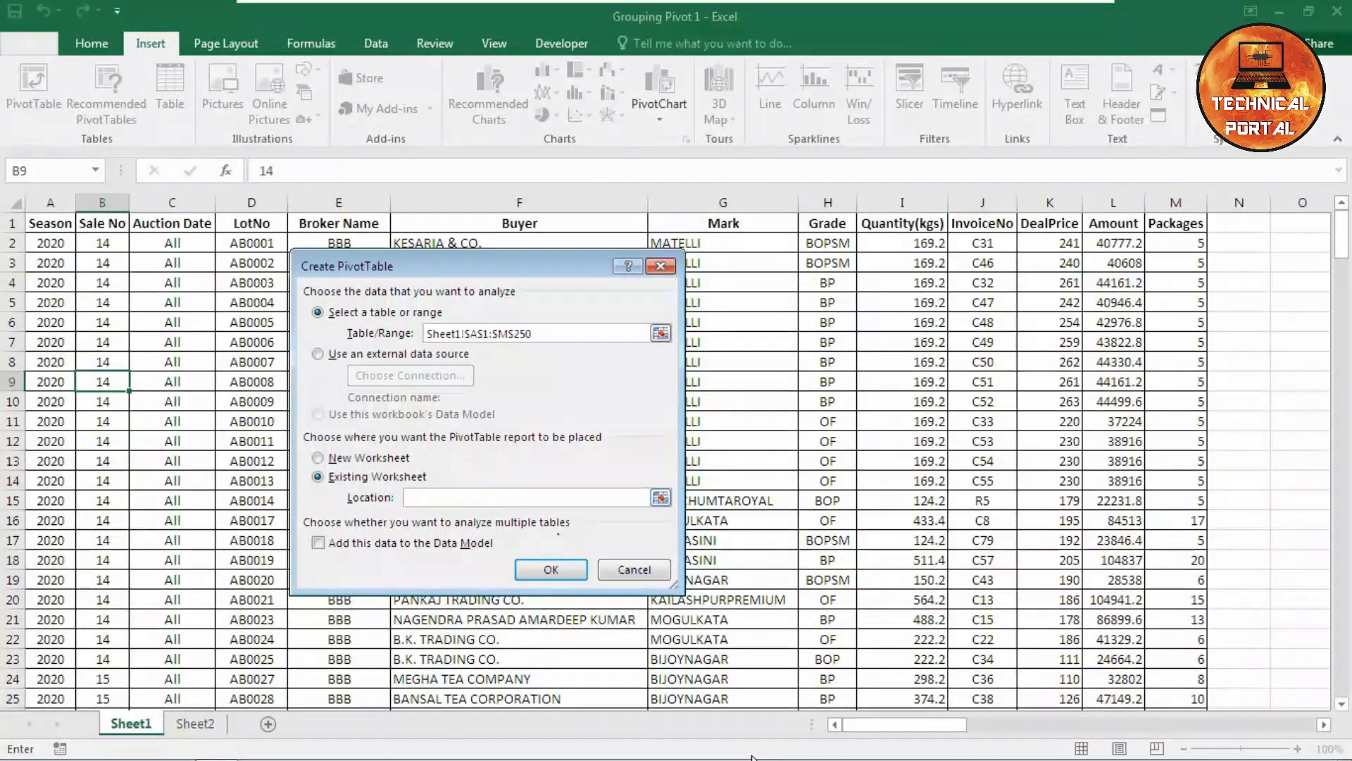
drag(856, 739, 928, 738)
click(915, 440)
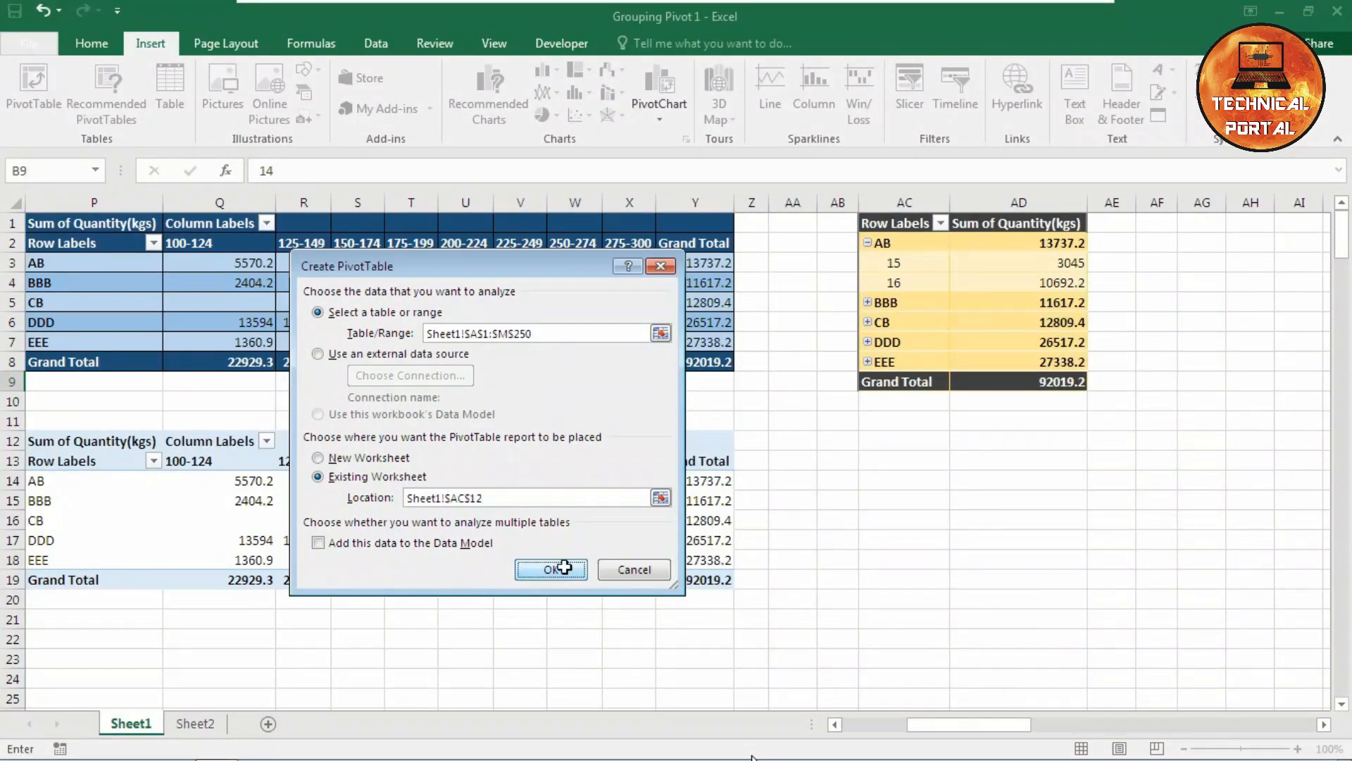
click(549, 569)
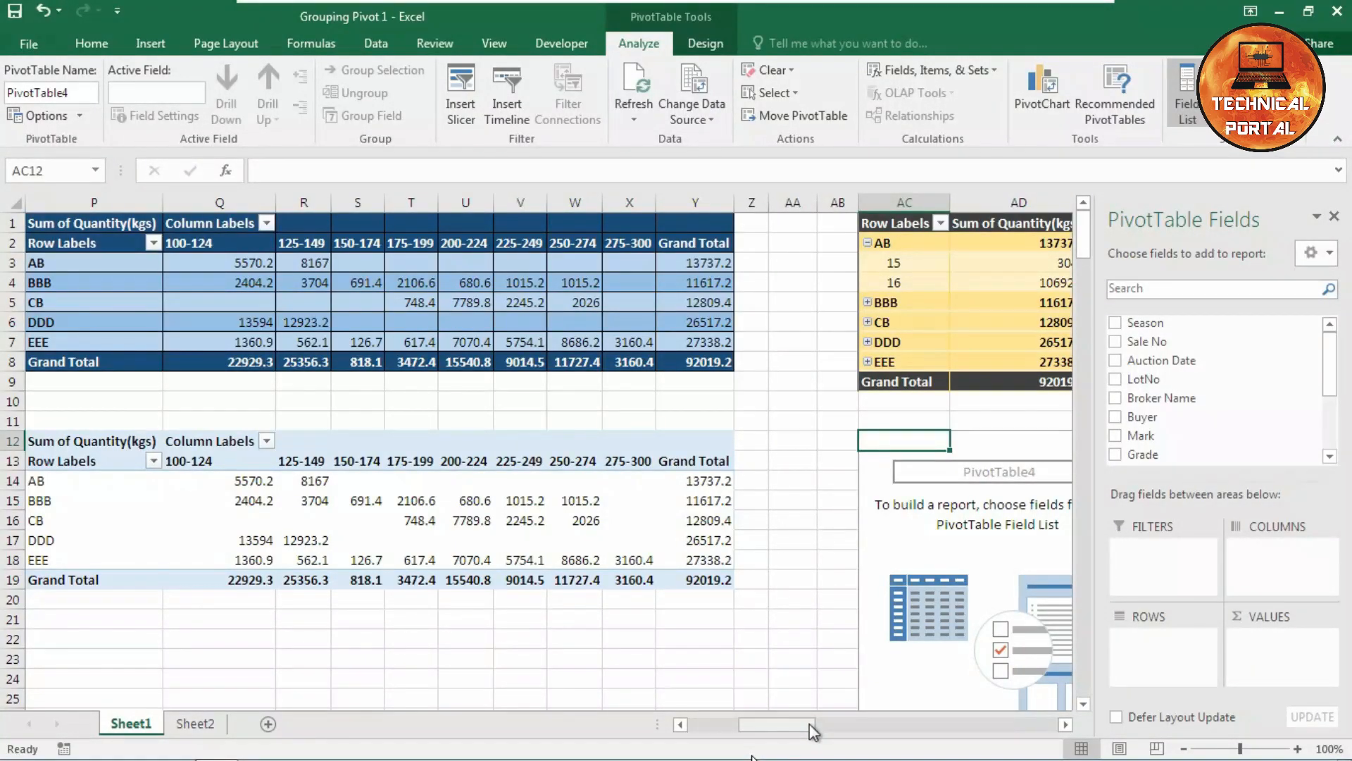
Lay out the new pivot table with Broker Name above Sale No as rows and the sum of Quantity(kgs) as values.
drag(775, 728, 793, 728)
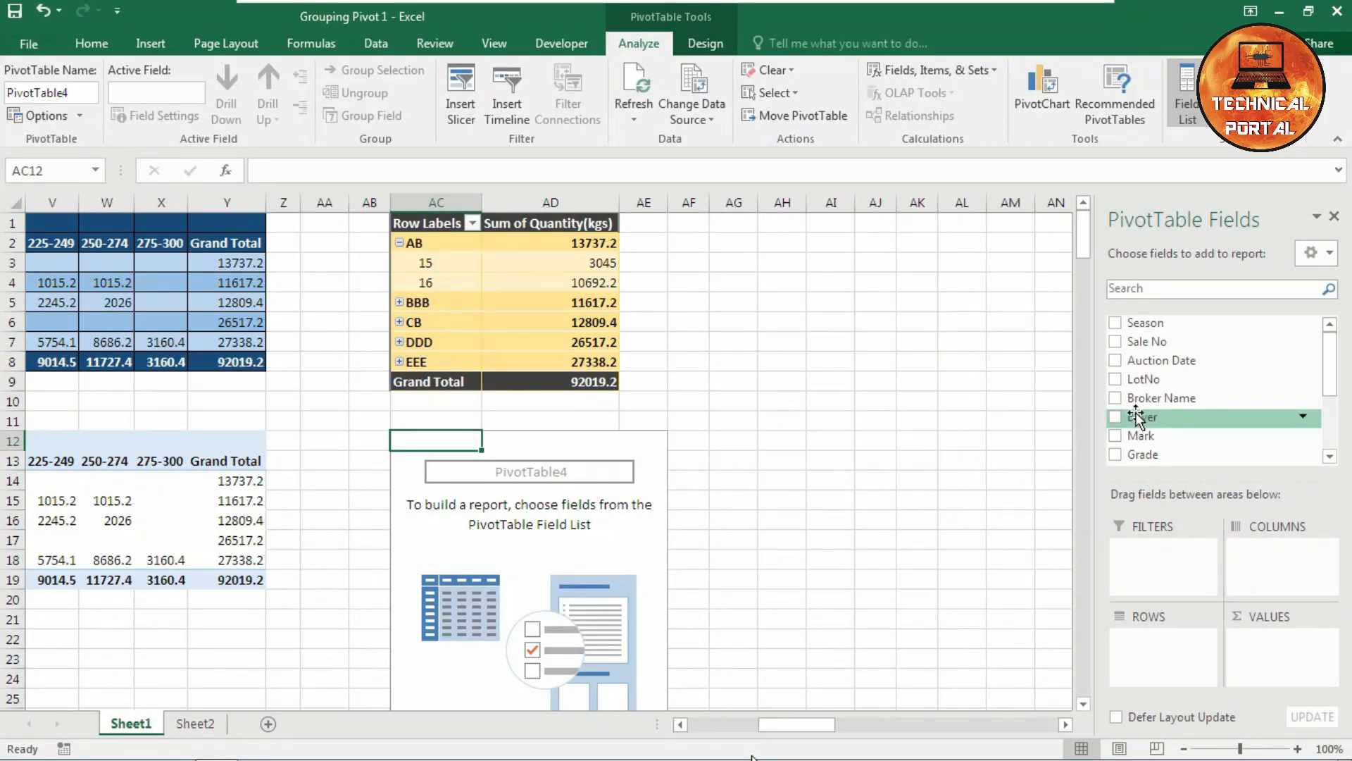
drag(1151, 341, 1159, 660)
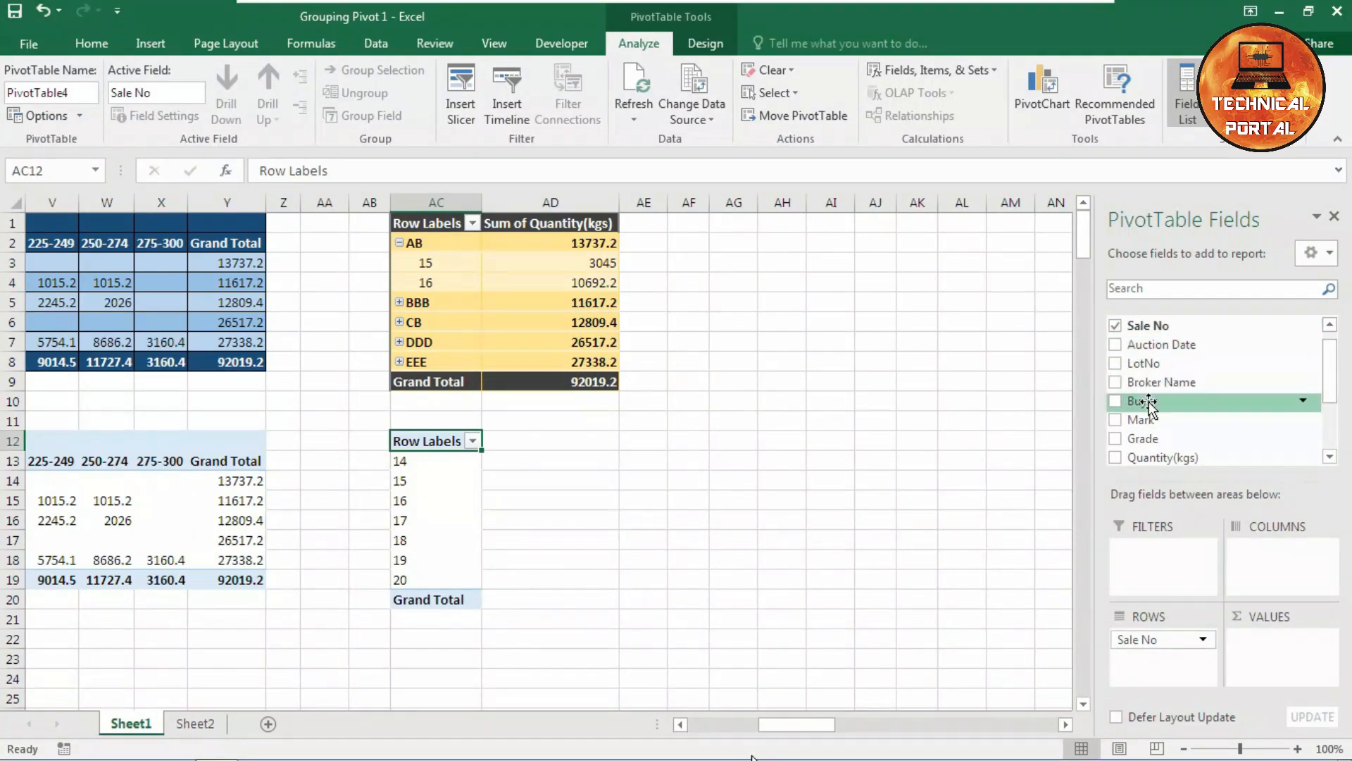
drag(1156, 385, 1156, 633)
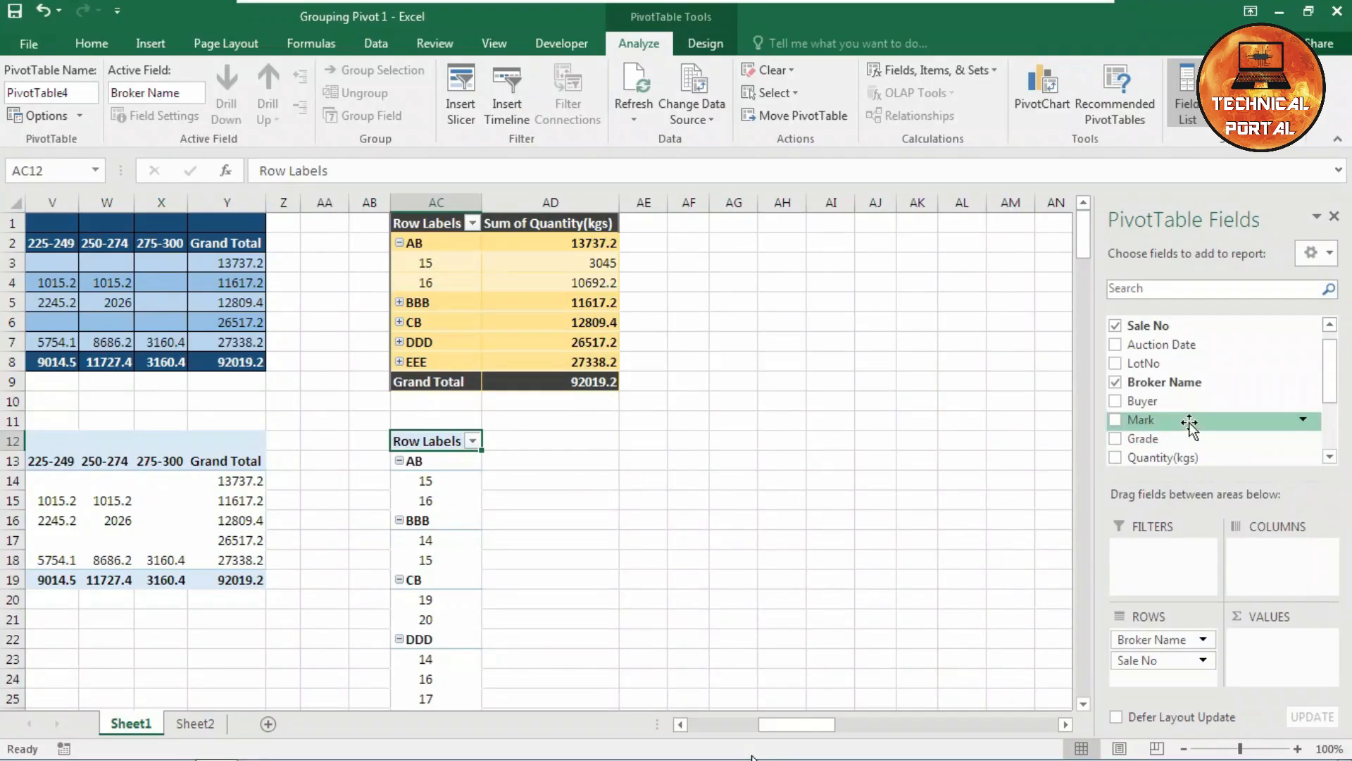
click(1329, 459)
click(1329, 459)
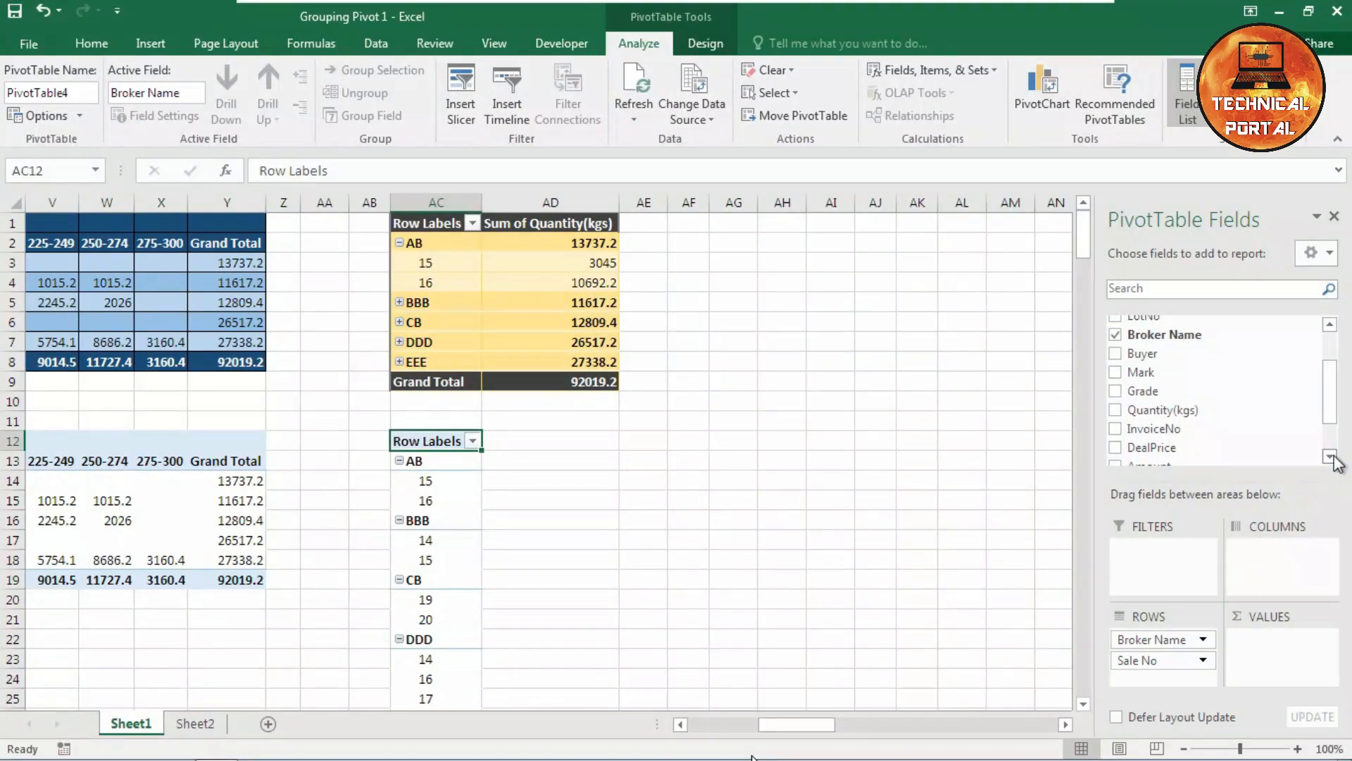
drag(1189, 410, 1268, 645)
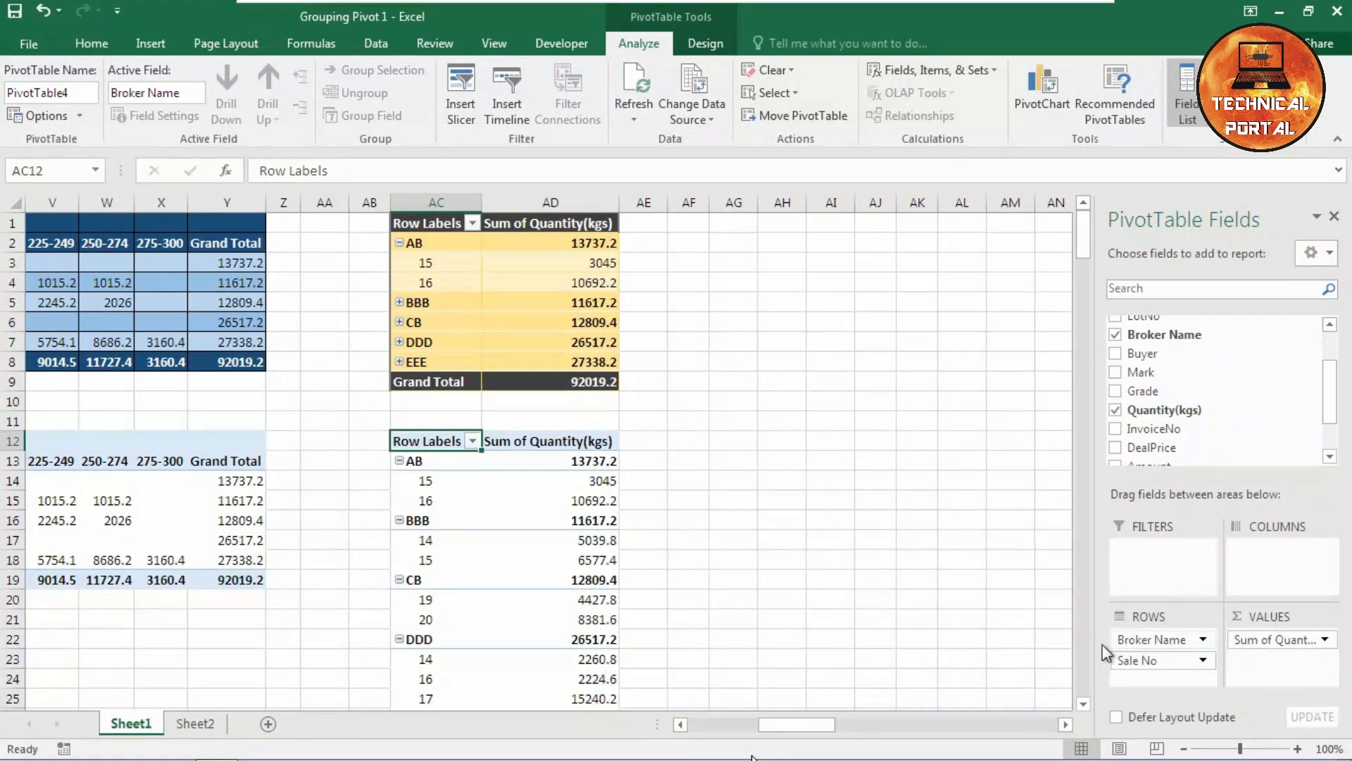
Collapse the AB and BBB broker groups in the new pivot table at AC12.
click(400, 462)
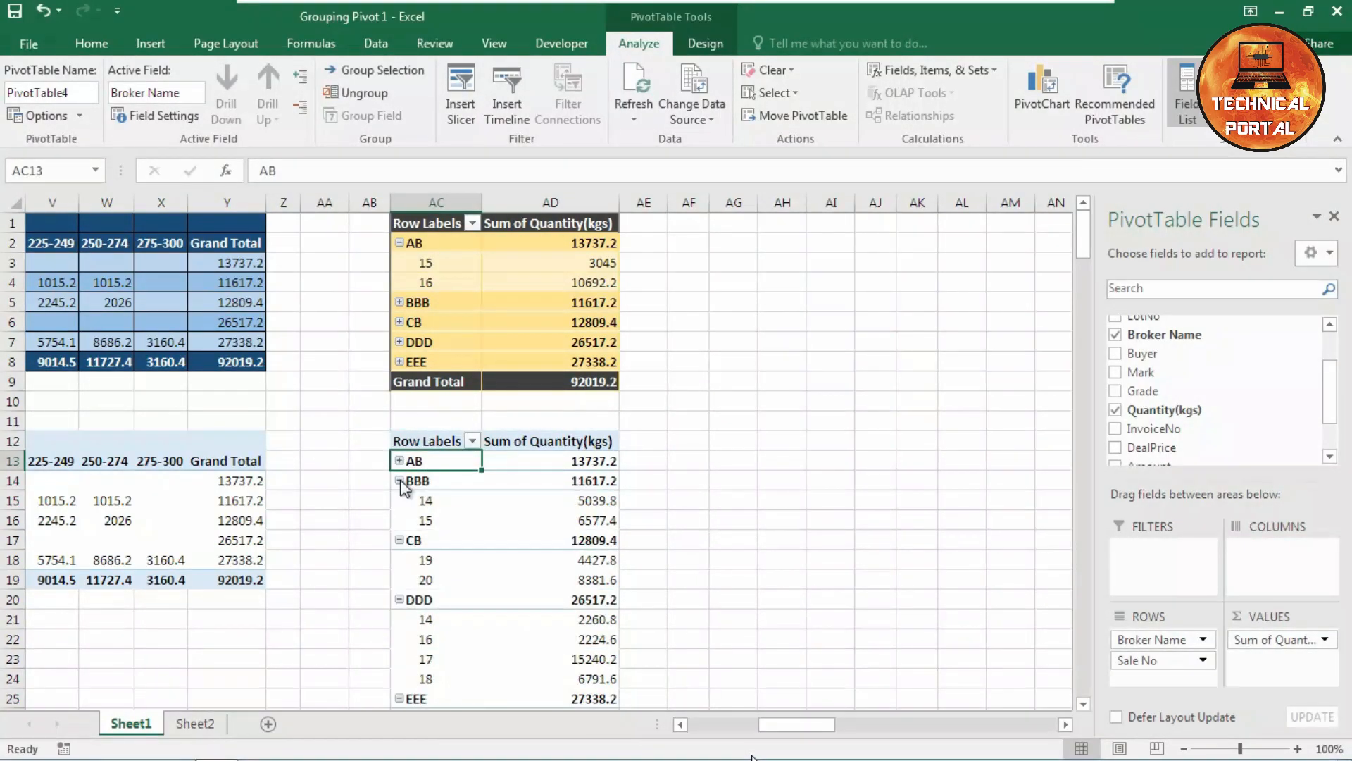
click(400, 480)
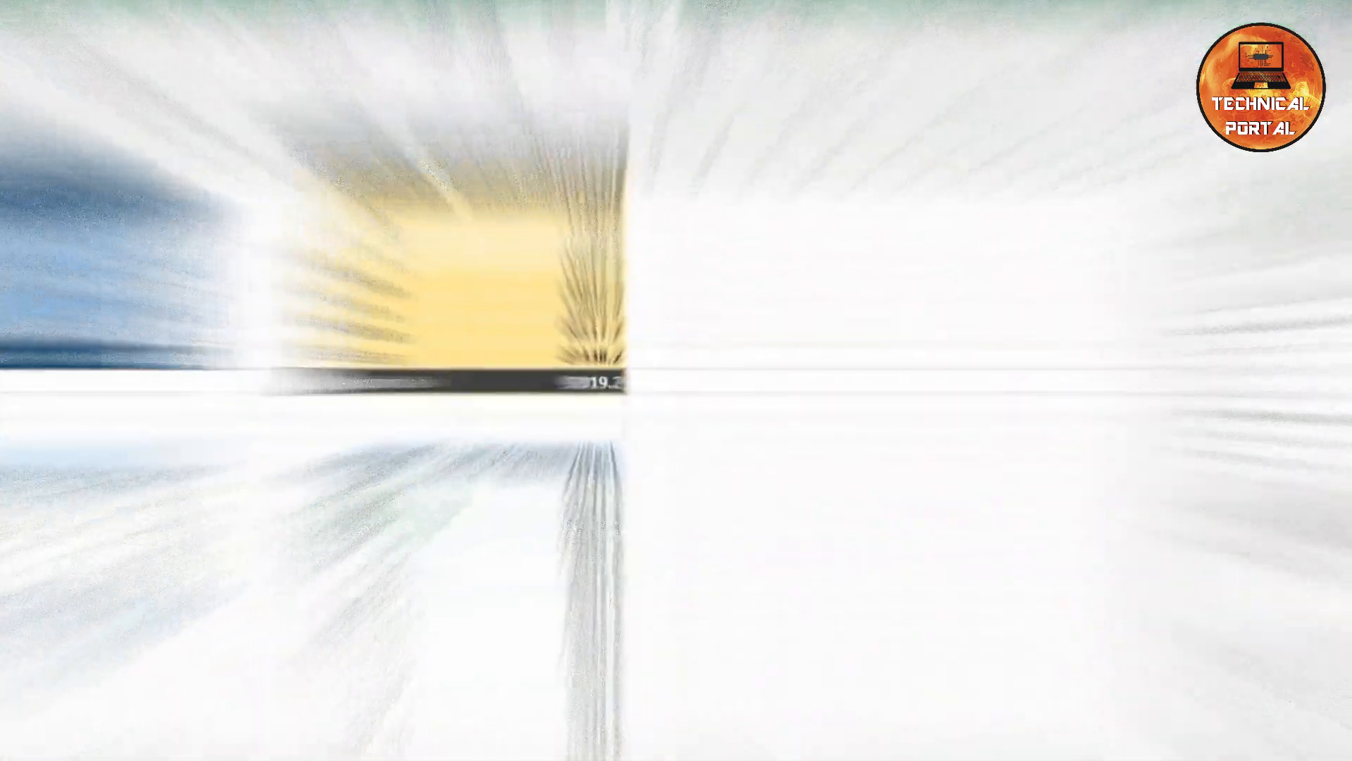